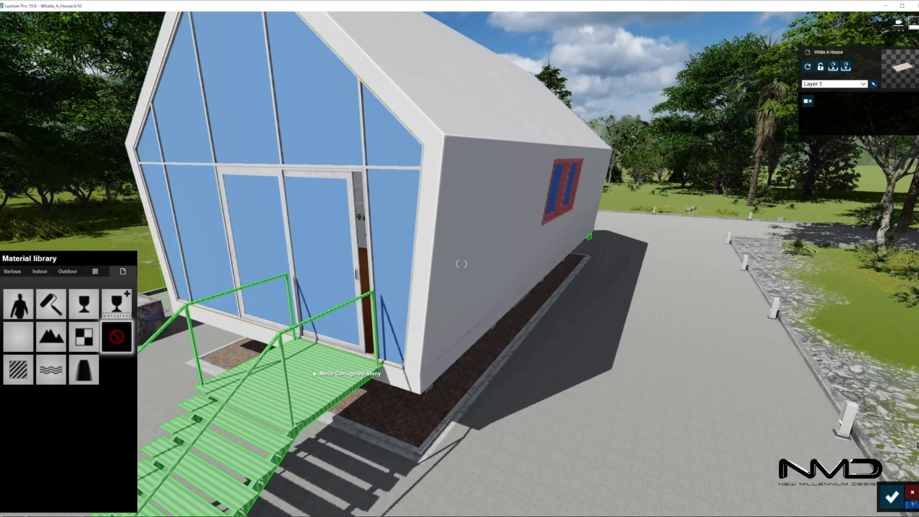
- Apply the saved White_Metal material to the entrance stairs and Interior Glass 001 to the front glazing
{"action": "left_click", "coordinate": [95, 272]}
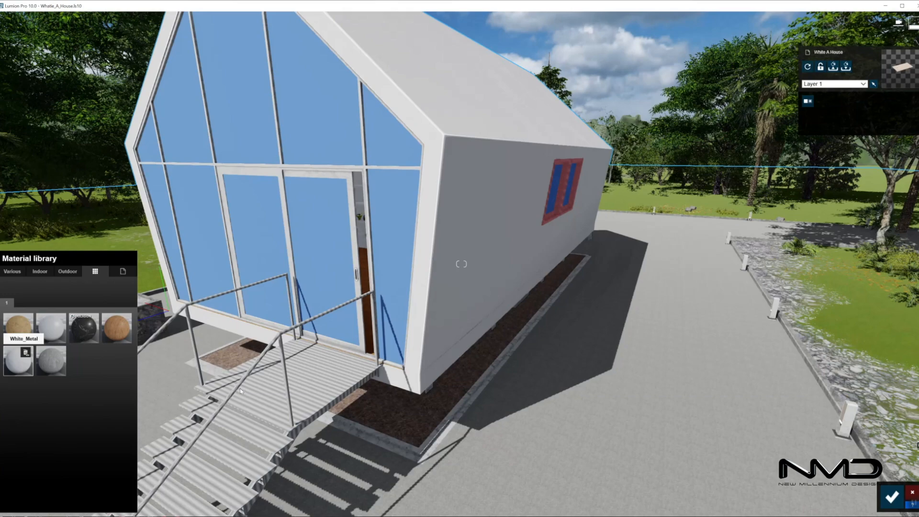
{"action": "left_click", "coordinate": [891, 497]}
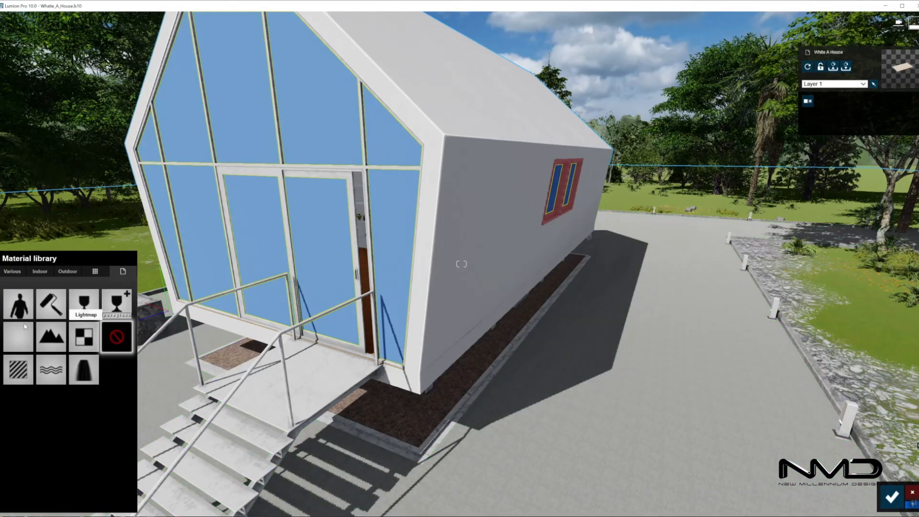
{"action": "left_click", "coordinate": [43, 271]}
{"action": "left_click", "coordinate": [43, 292]}
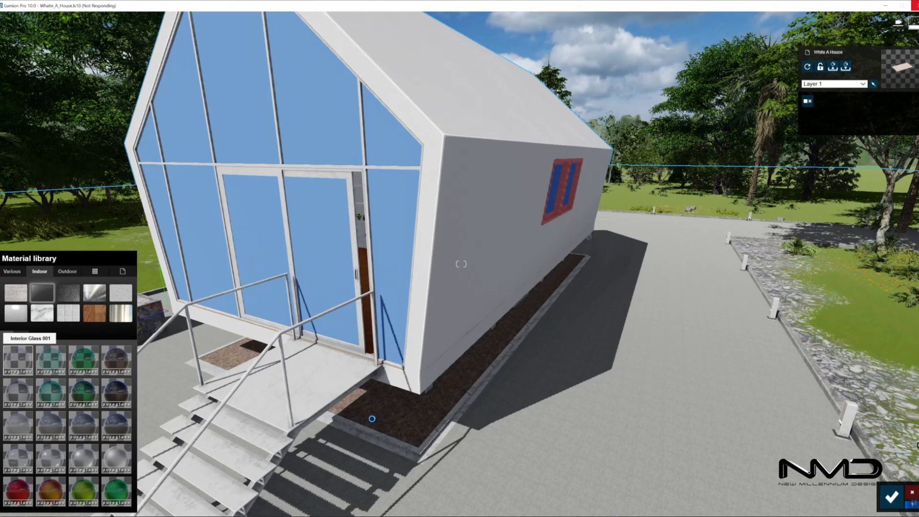
- Apply the gravel material Polii PebblesBeach 002 2k to the soil bed beneath the house
{"action": "left_click", "coordinate": [404, 427]}
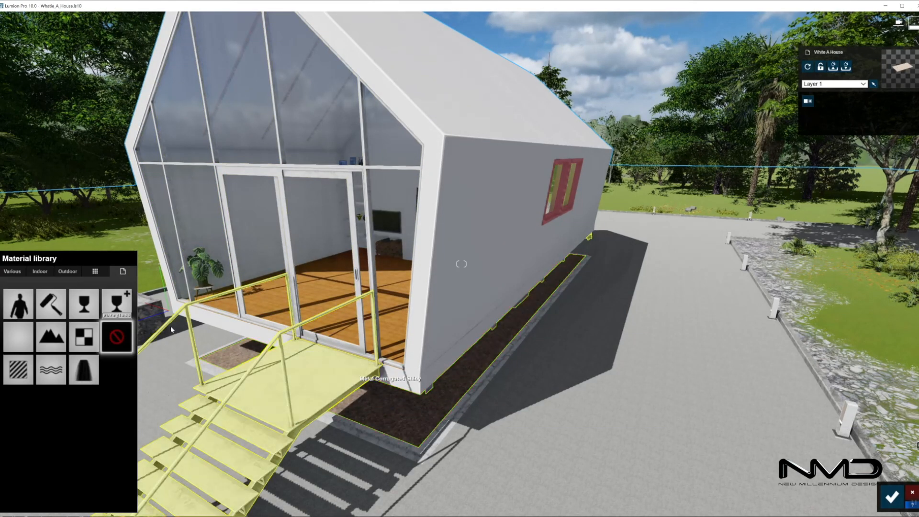
{"action": "left_click", "coordinate": [14, 271]}
{"action": "left_click", "coordinate": [94, 292]}
{"action": "left_click", "coordinate": [36, 335]}
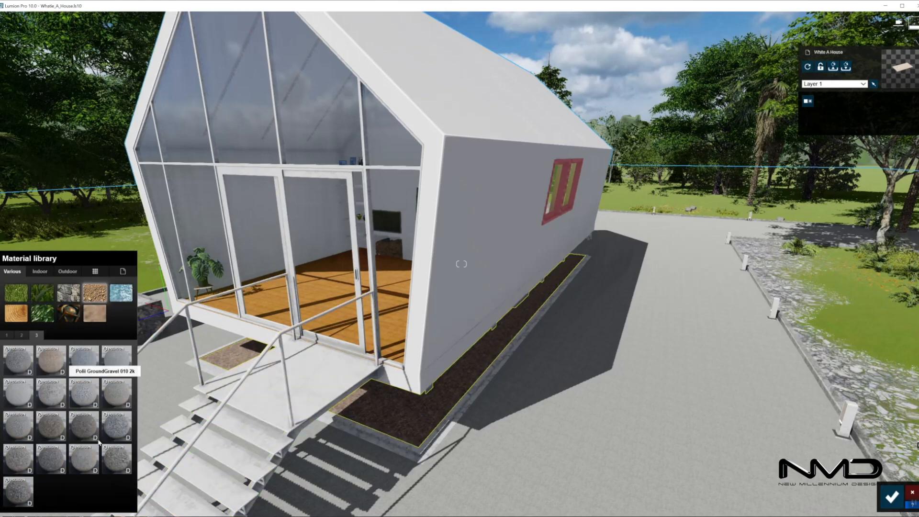
{"action": "left_click", "coordinate": [84, 460]}
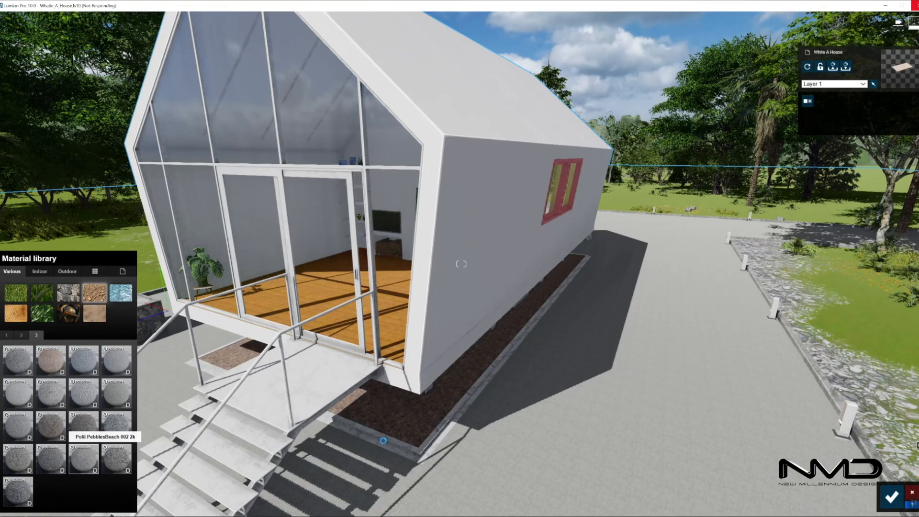
- Reduce the gloss and reflectivity of the pebble material in the bed and increase its relief
{"action": "mouse_move", "coordinate": [401, 432]}
{"action": "right_mouse_down"}
{"action": "mouse_move", "coordinate": [409, 417]}
{"action": "mouse_move", "coordinate": [404, 422]}
{"action": "right_mouse_up"}
{"action": "scroll", "coordinate": [404, 422], "scroll_direction": "up", "scroll_amount": 3}
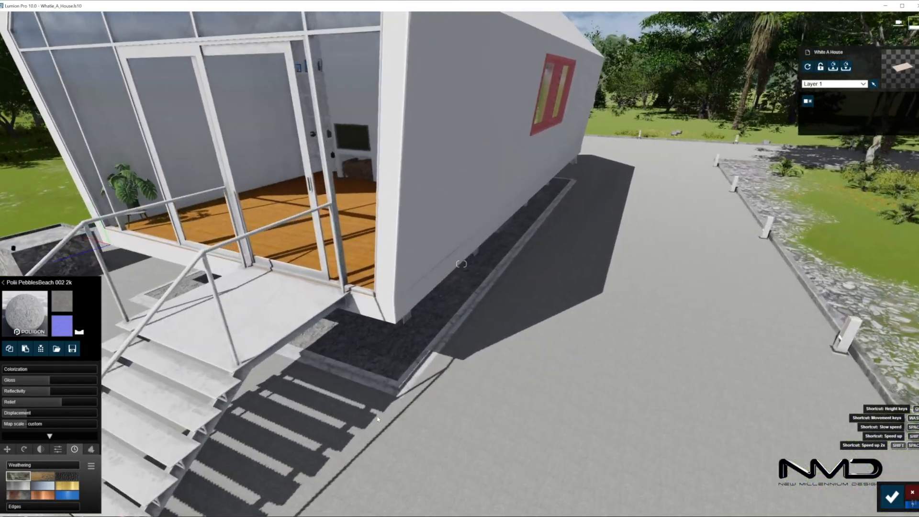
{"action": "left_click_drag", "start_coordinate": [27, 391], "coordinate": [34, 414]}
{"action": "left_click", "coordinate": [29, 381]}
{"action": "left_click", "coordinate": [70, 401]}
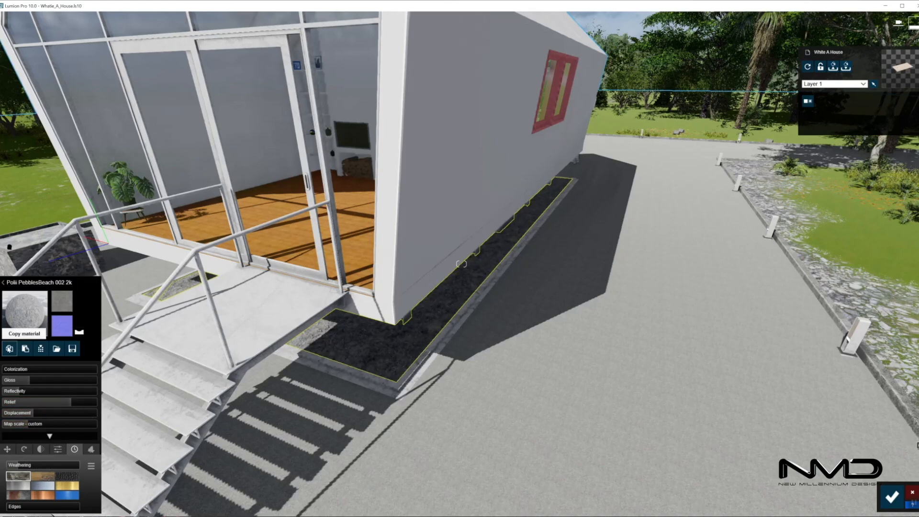
- Paste the copied Polii PebblesBeach 002 2k material onto the paving surrounding the house
{"action": "left_click", "coordinate": [455, 410]}
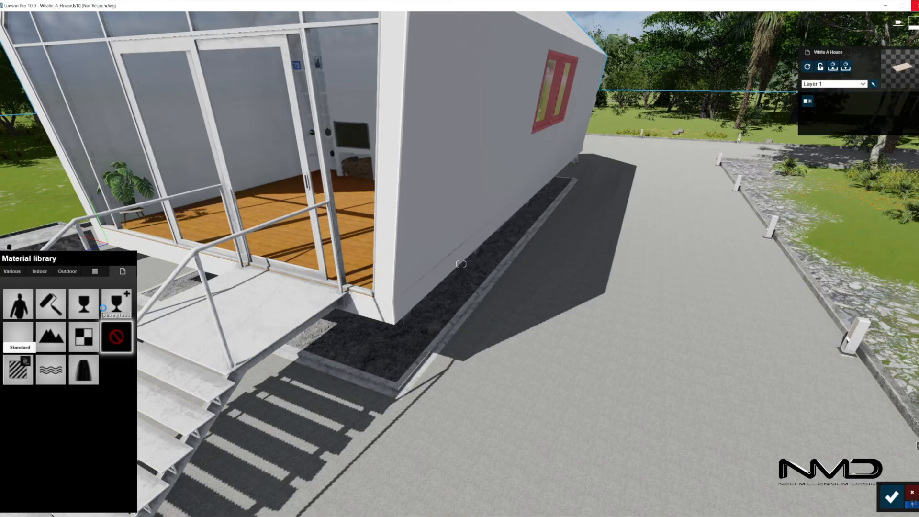
{"action": "left_click", "coordinate": [20, 335]}
{"action": "left_click", "coordinate": [25, 360]}
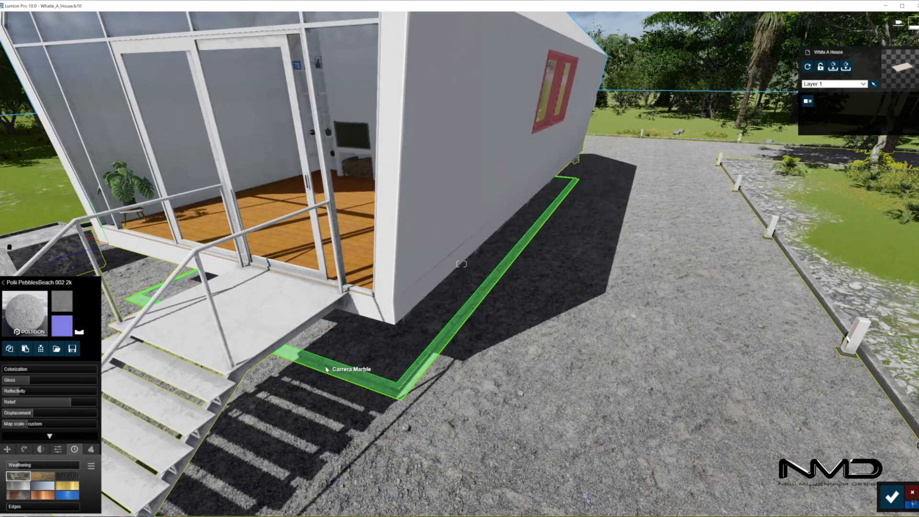
- Apply the saved Concrete material to the kerb around the bed beneath the house and to the marble planter boxes
{"action": "left_click", "coordinate": [338, 366]}
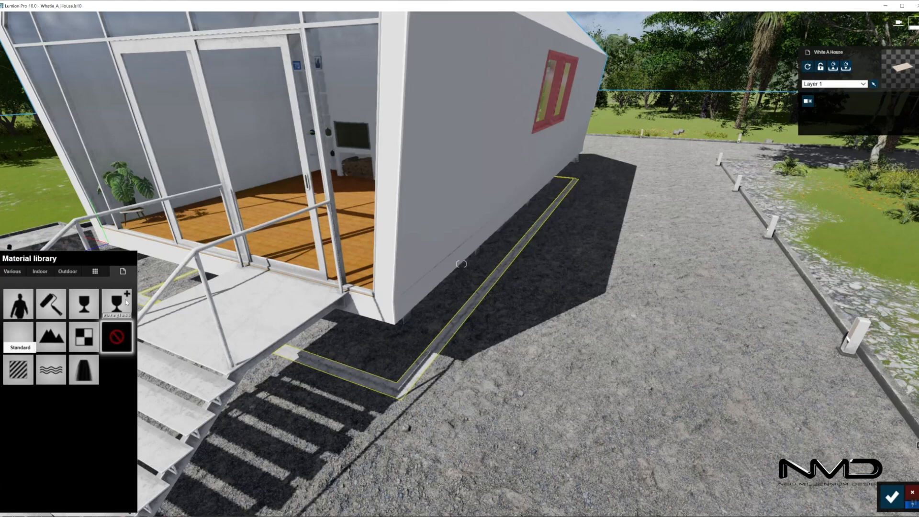
{"action": "left_click", "coordinate": [123, 271]}
{"action": "left_click", "coordinate": [51, 367]}
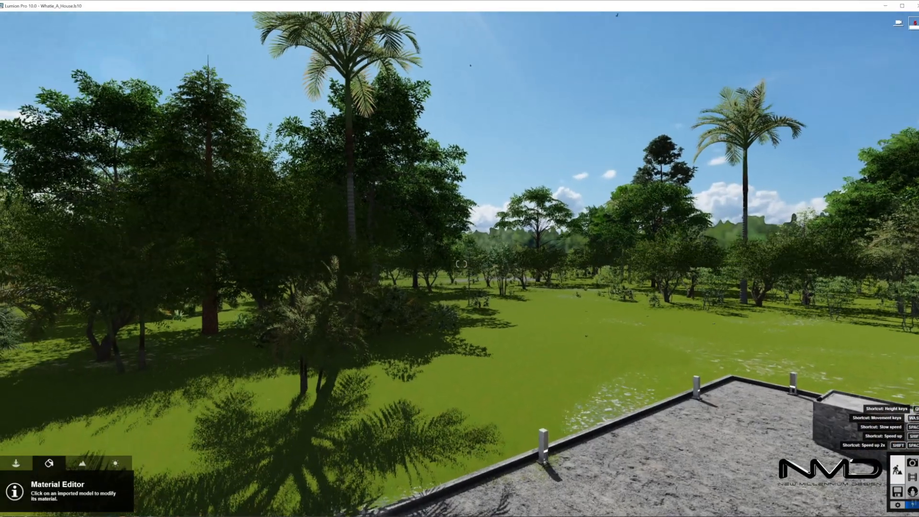
{"action": "right_click_drag", "start_coordinate": [382, 335], "coordinate": [473, 360]}
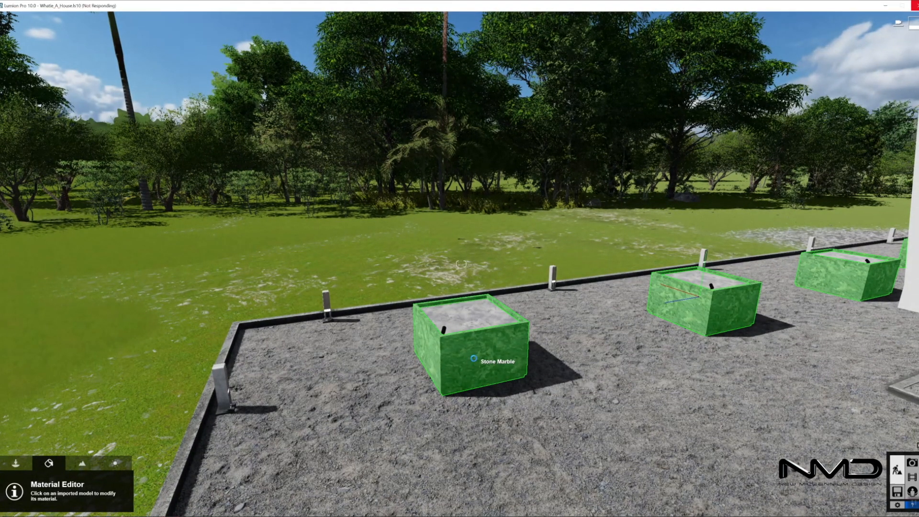
{"action": "left_click", "coordinate": [474, 361]}
{"action": "left_click", "coordinate": [50, 360]}
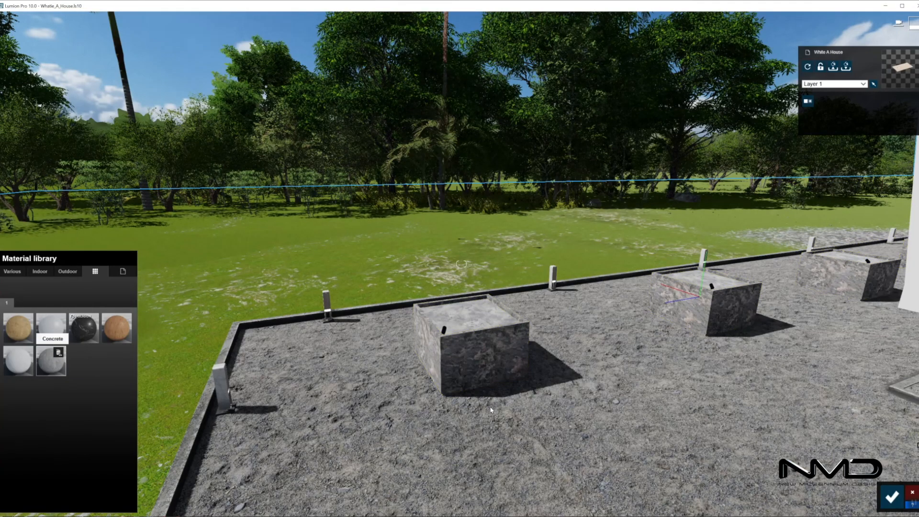
- Cover the tops of the planter boxes with Wild Grass 02 and shorten the grass length
{"action": "left_click", "coordinate": [463, 319]}
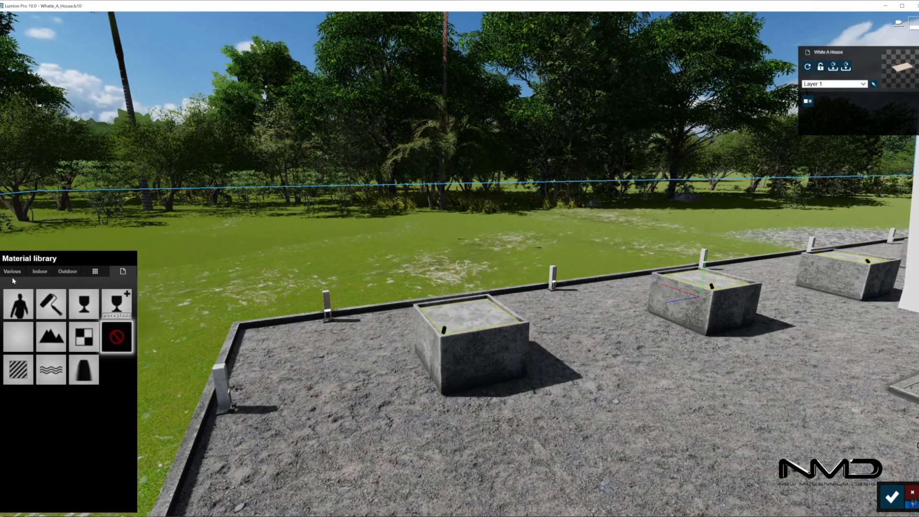
{"action": "left_click", "coordinate": [14, 272]}
{"action": "left_click", "coordinate": [42, 293]}
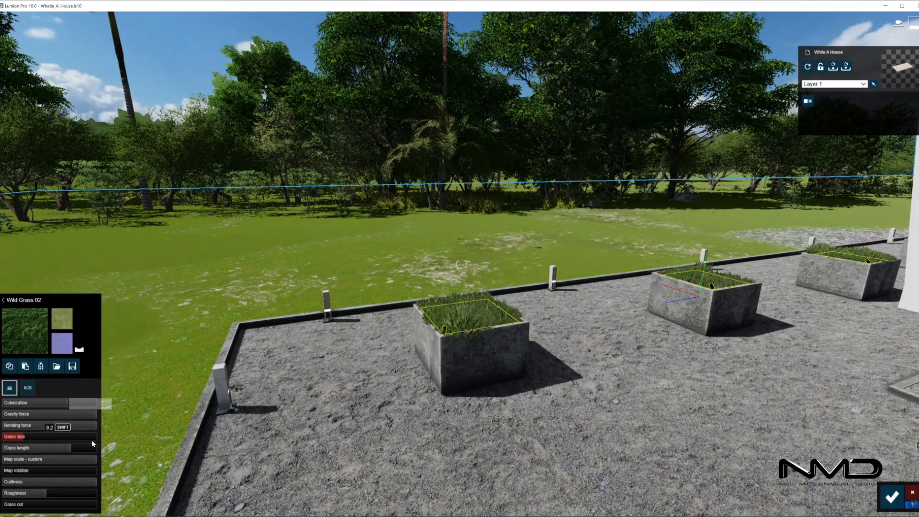
{"action": "left_click_drag", "start_coordinate": [46, 453], "coordinate": [35, 452]}
- Apply the indoor wood material Polii Wood Flooring 032 2K to the interior floor of the house
{"action": "key", "text": "s"}
{"action": "right_click_drag", "start_coordinate": [201, 364], "coordinate": [378, 352]}
{"action": "key", "text": "w"}
{"action": "key", "text": "w"}
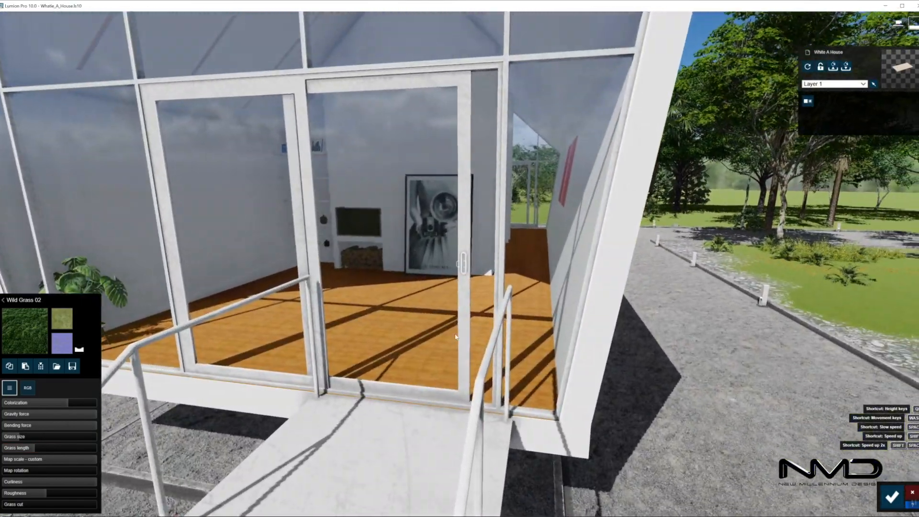
{"action": "left_click", "coordinate": [481, 328]}
{"action": "left_click", "coordinate": [67, 271]}
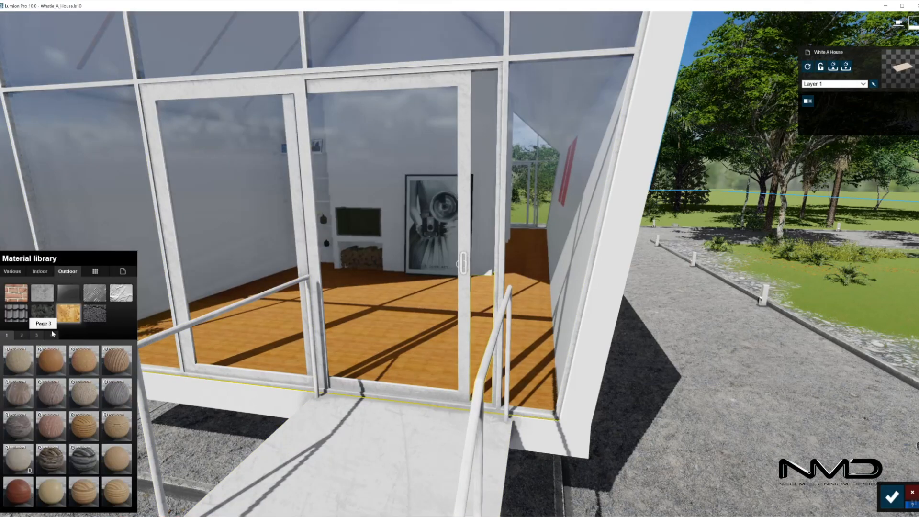
{"action": "left_click", "coordinate": [39, 270]}
{"action": "left_click", "coordinate": [89, 317]}
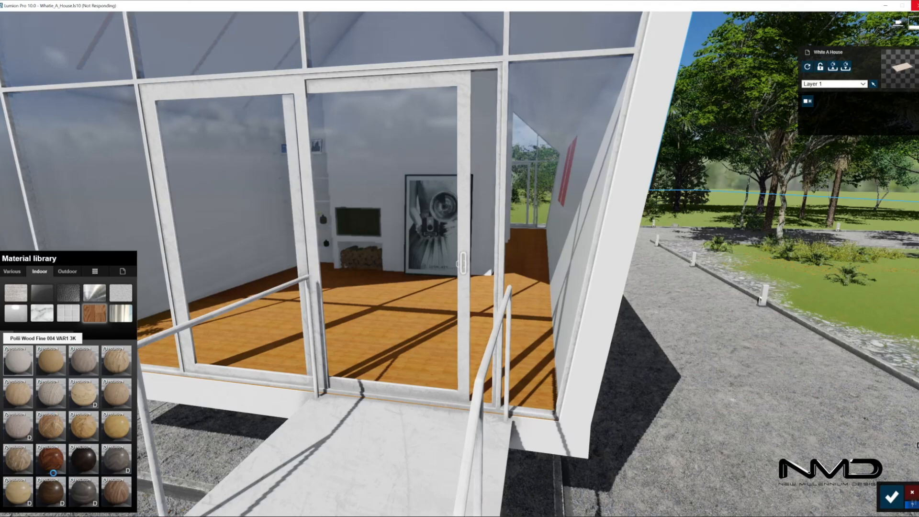
{"action": "left_click", "coordinate": [17, 440]}
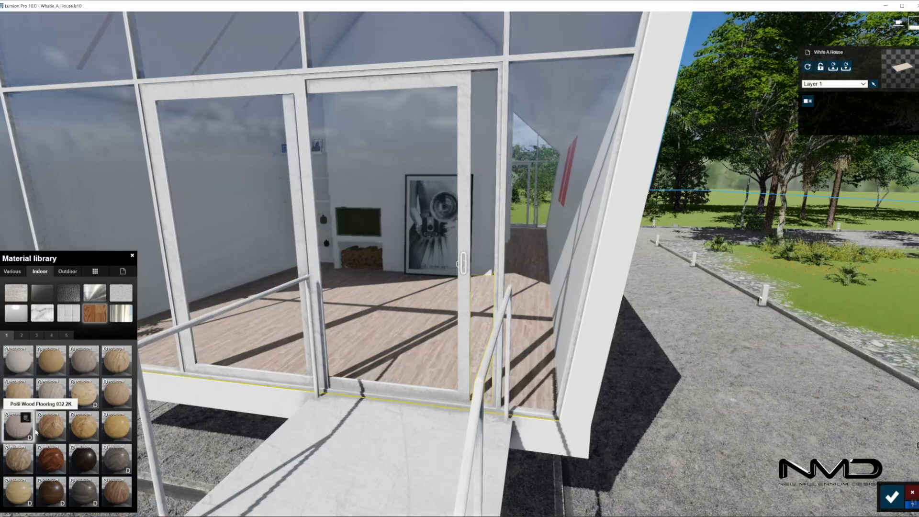
- Replace the interior floor material with the outdoor wood Polii Wood PlywoodFlooring 001 2k and save the changes
{"action": "left_click", "coordinate": [72, 272]}
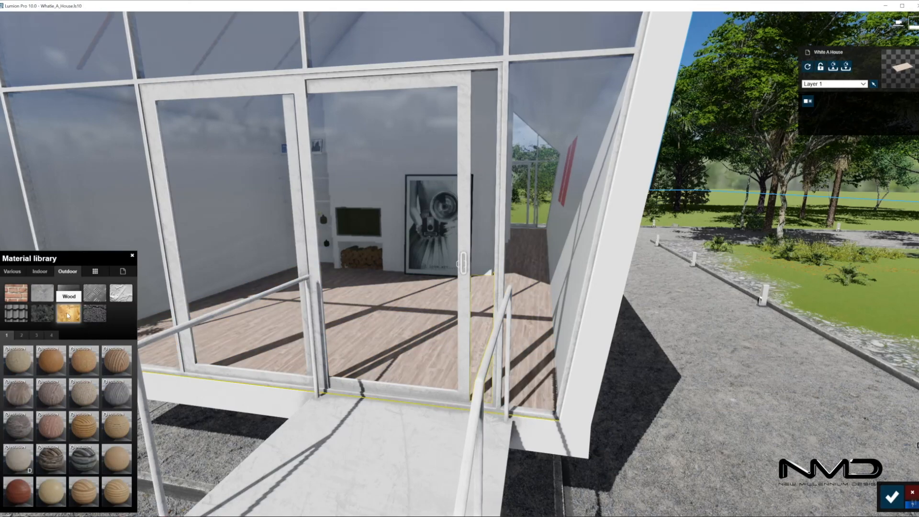
{"action": "left_click", "coordinate": [21, 463]}
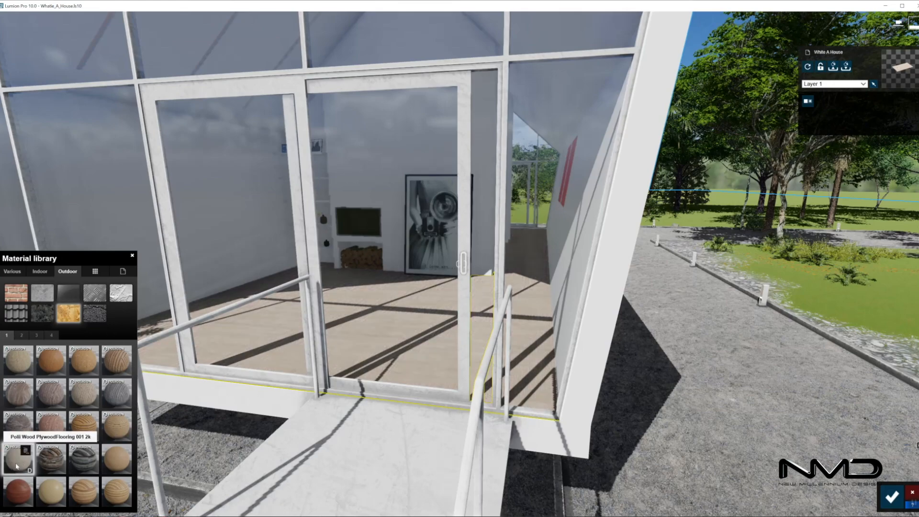
{"action": "left_click", "coordinate": [890, 497]}
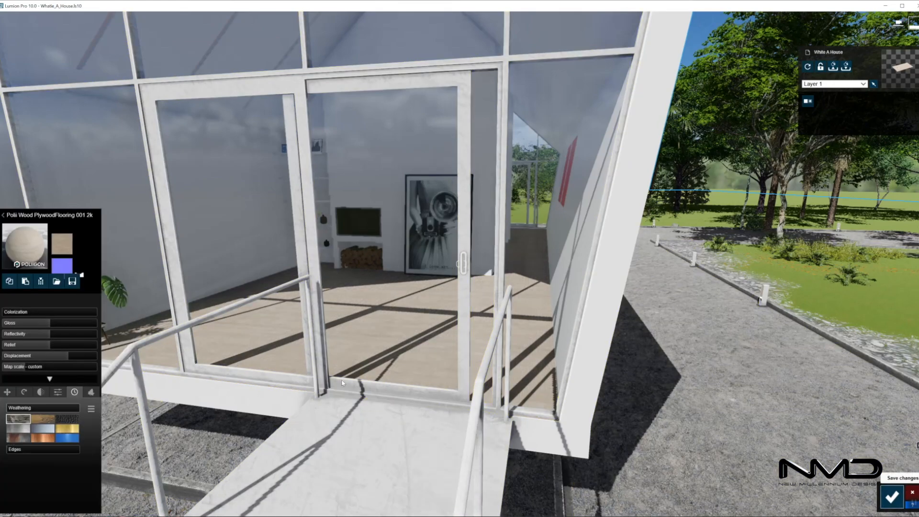
- Apply a dark outdoor metal material to the embossed metal frame of the wall opening above the firewood
{"action": "key", "text": "w"}
{"action": "right_click_drag", "start_coordinate": [335, 383], "coordinate": [272, 375]}
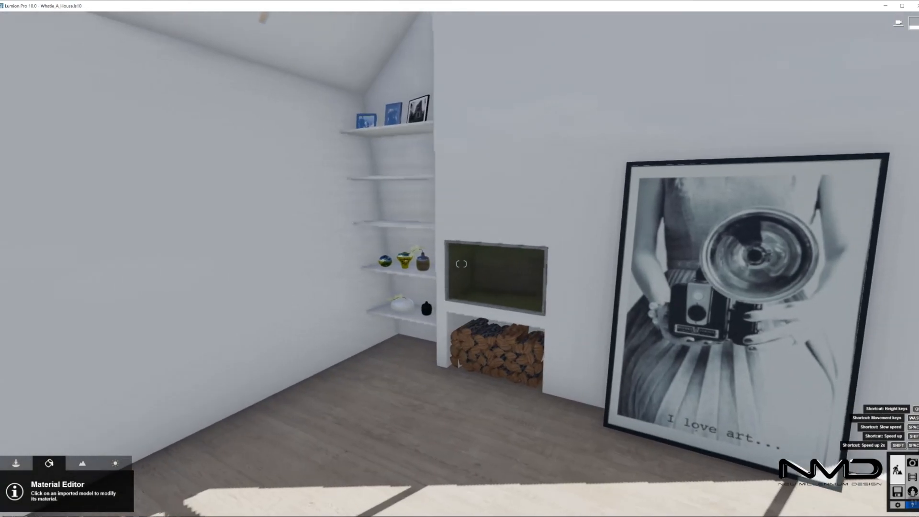
{"action": "right_click_drag", "start_coordinate": [373, 290], "coordinate": [423, 288]}
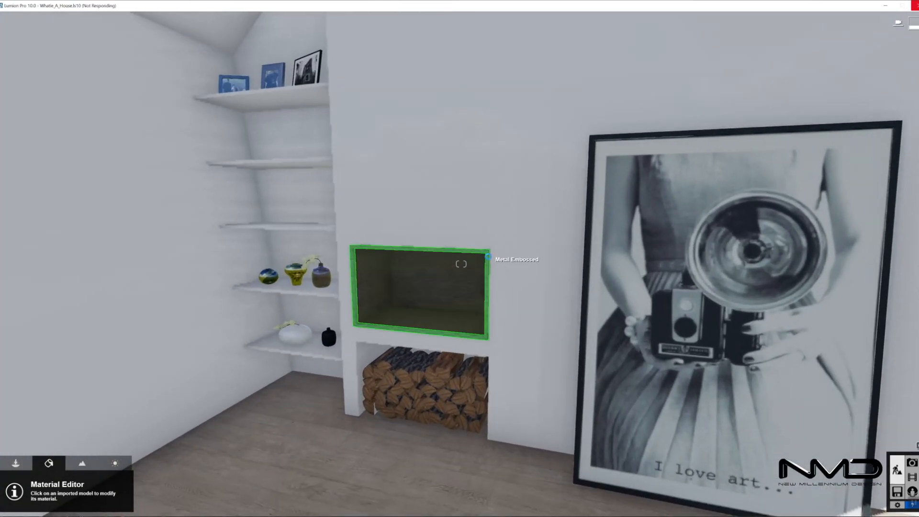
{"action": "left_click", "coordinate": [489, 259]}
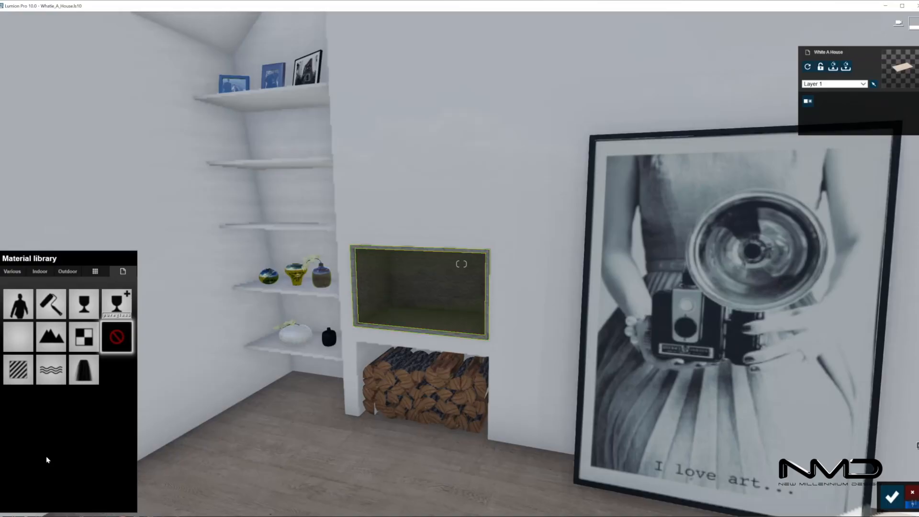
{"action": "left_click", "coordinate": [67, 271]}
{"action": "left_click", "coordinate": [94, 292]}
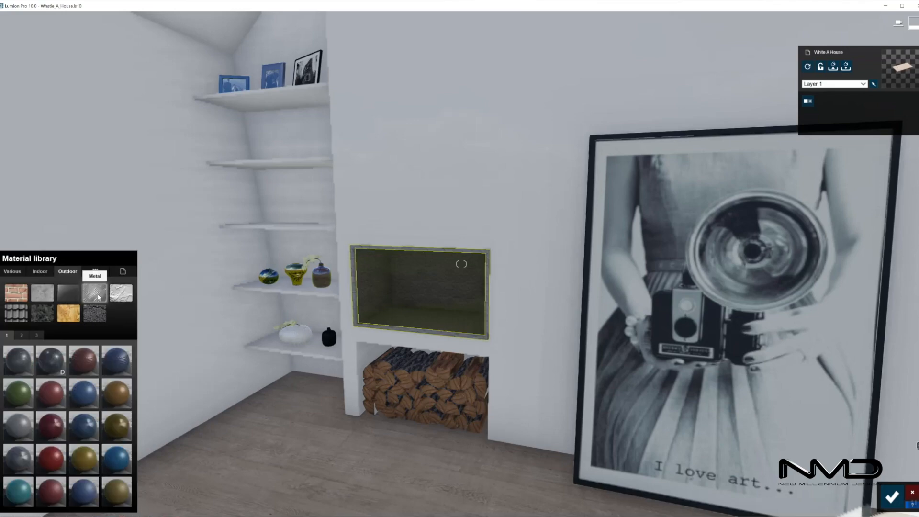
{"action": "left_click", "coordinate": [36, 335]}
{"action": "left_click", "coordinate": [118, 427]}
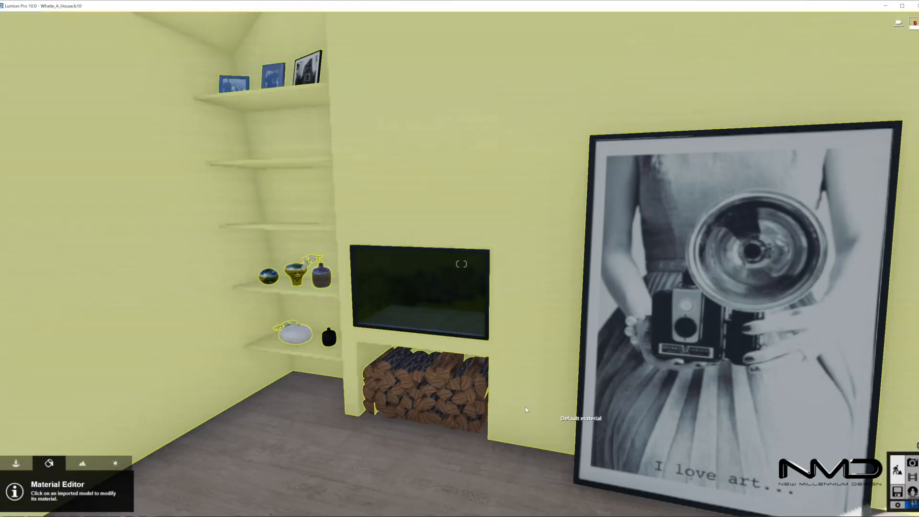
- Give the ceiling light strips a Standard material with a pale warm colour and emissive glow, and save the changes
{"action": "right_click_drag", "start_coordinate": [422, 395], "coordinate": [342, 268]}
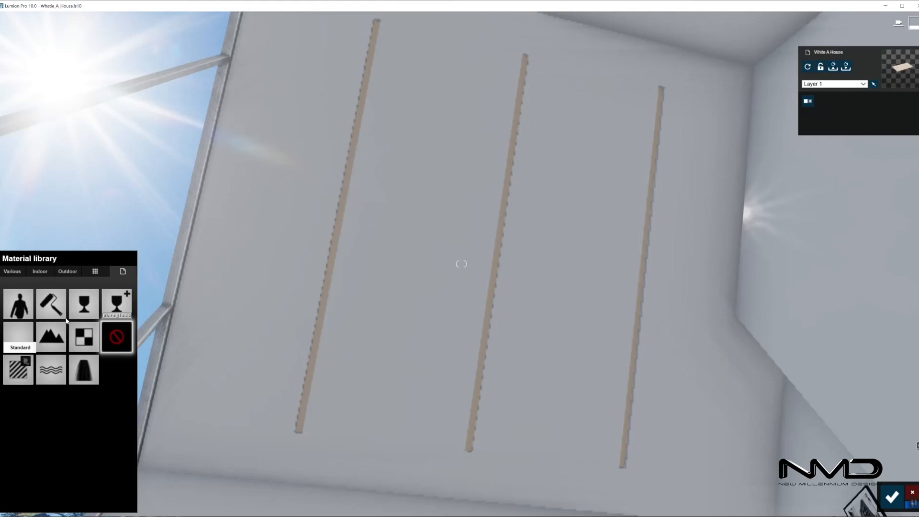
{"action": "left_click", "coordinate": [75, 308]}
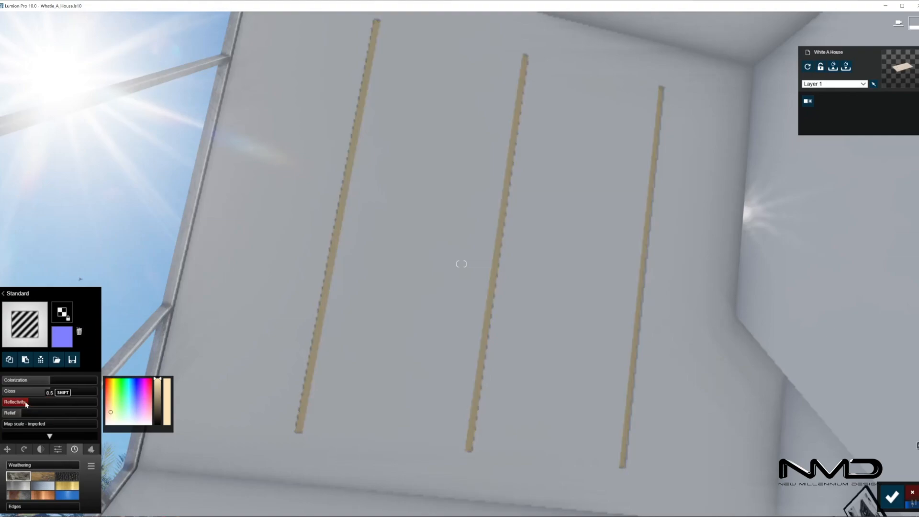
{"action": "left_click", "coordinate": [57, 449]}
{"action": "left_click", "coordinate": [27, 465]}
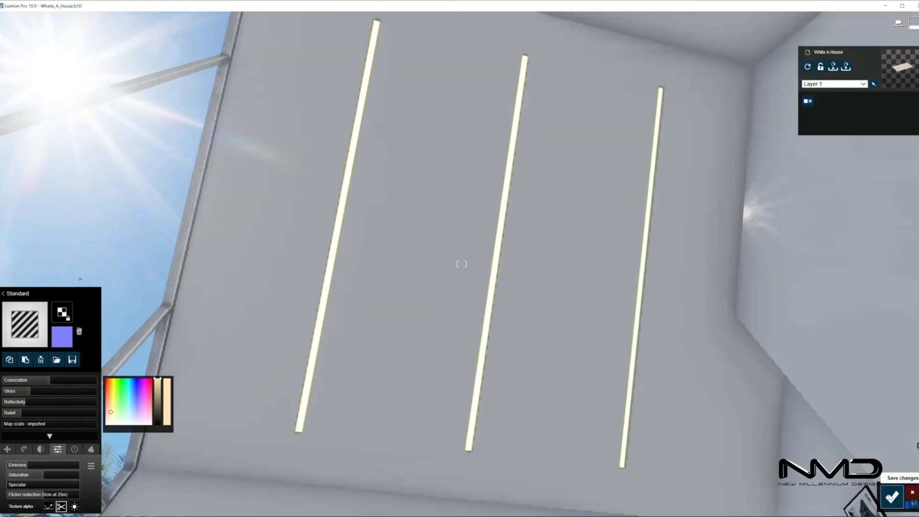
{"action": "left_click", "coordinate": [891, 498]}
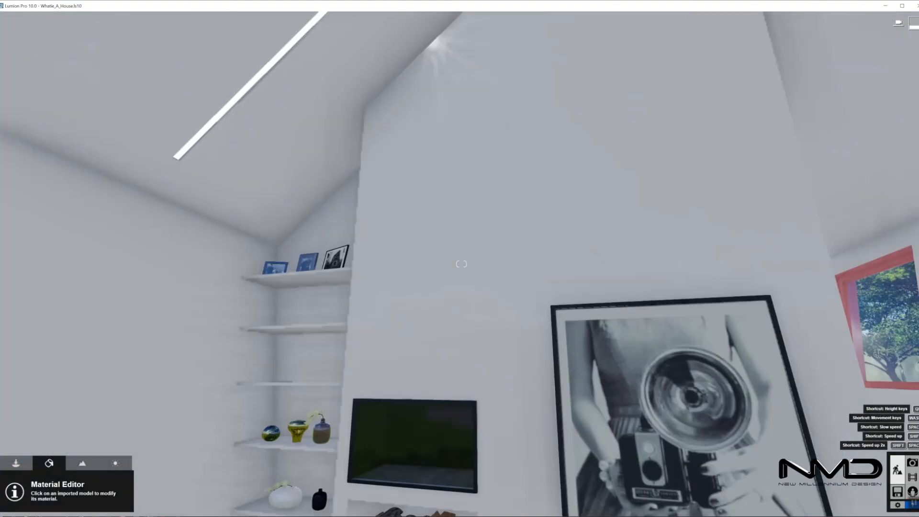
- Recolour the red side window frames white, lower their reflectivity and set the gloss to 0.6
{"action": "key", "text": "s"}
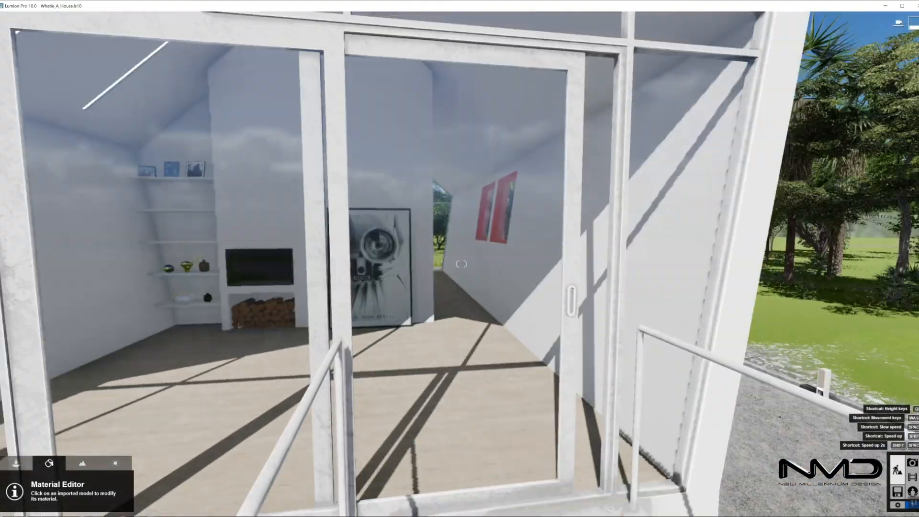
{"action": "key", "text": "d"}
{"action": "mouse_move", "coordinate": [402, 274]}
{"action": "right_mouse_down"}
{"action": "mouse_move", "coordinate": [478, 273]}
{"action": "mouse_move", "coordinate": [402, 273]}
{"action": "right_mouse_up"}
{"action": "key", "text": "w"}
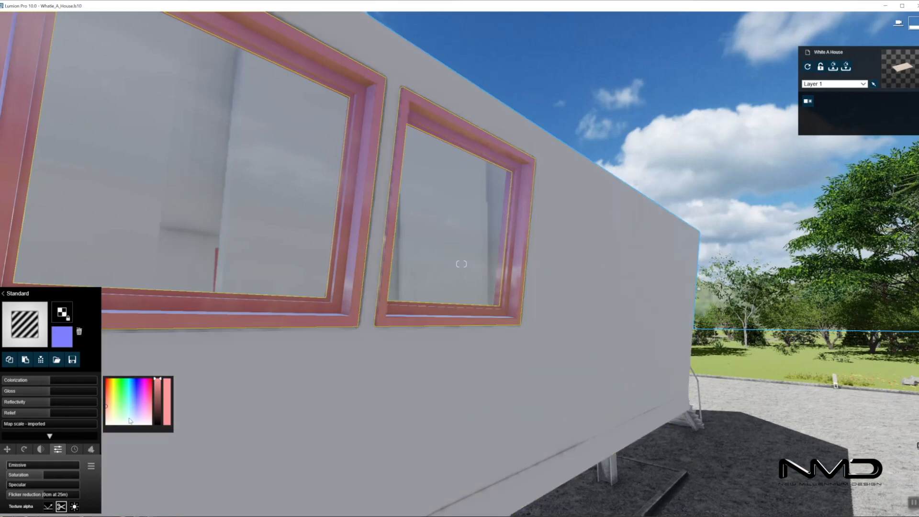
{"action": "left_click", "coordinate": [107, 423]}
{"action": "left_click", "coordinate": [37, 402]}
{"action": "left_click", "coordinate": [32, 391]}
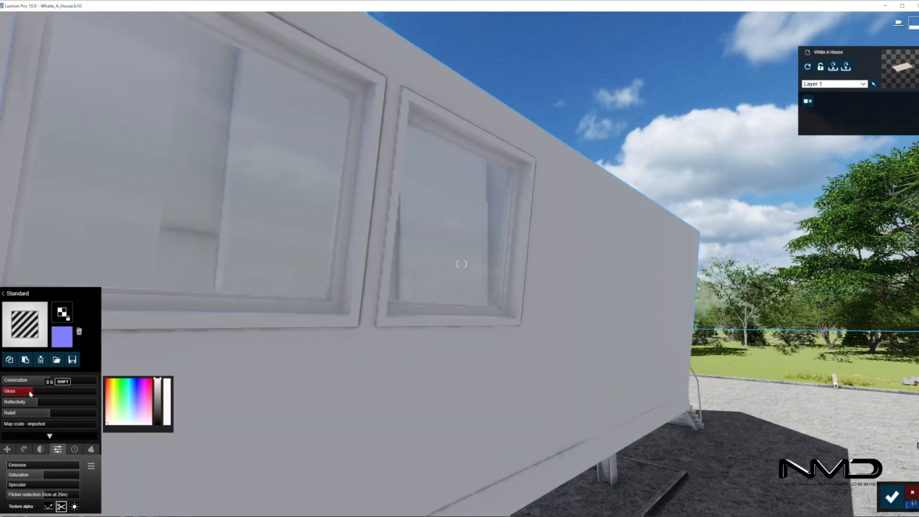
- Adjust the weathering of the white side window frames and save the material changes
{"action": "left_click", "coordinate": [74, 449]}
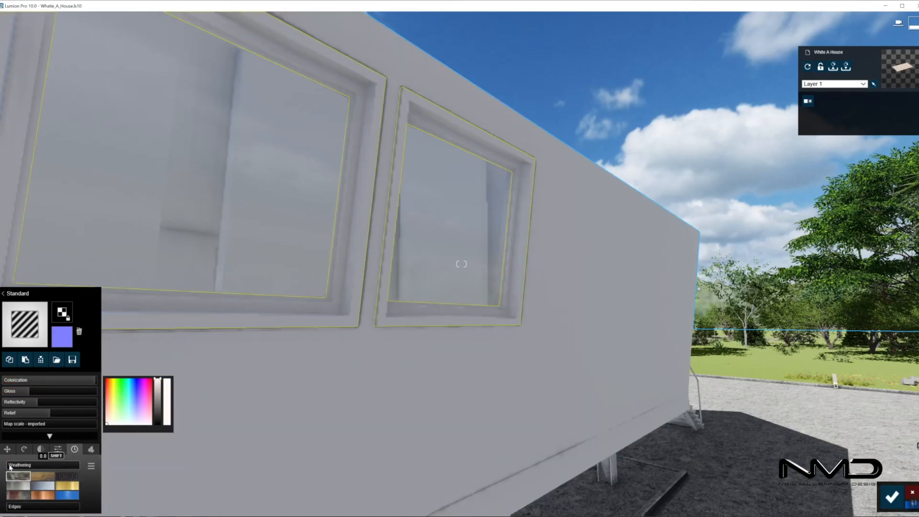
{"action": "left_click", "coordinate": [10, 465]}
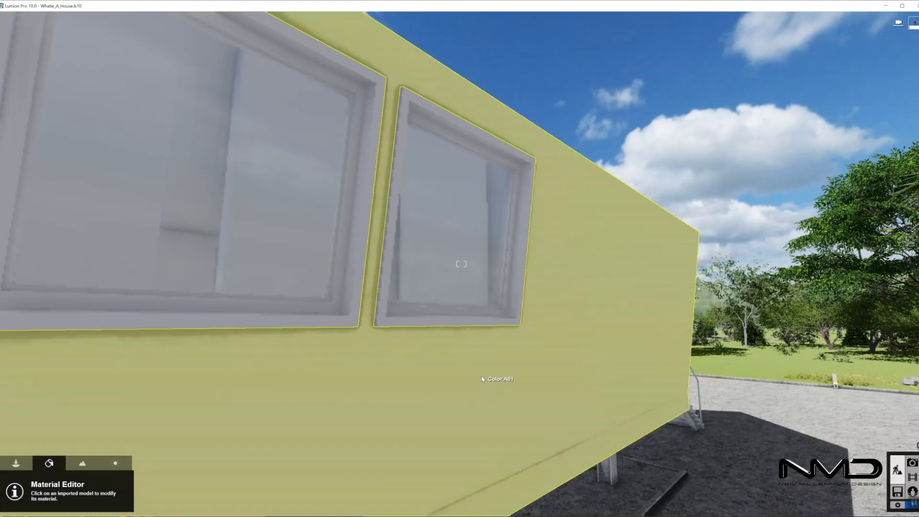
- Apply the outdoor metal material Polii Metal Galvanized 002 2k to the roof chimney pipe and save the changes
{"action": "key", "text": "s"}
{"action": "right_click_drag", "start_coordinate": [483, 377], "coordinate": [512, 330]}
{"action": "key", "text": "s"}
{"action": "key", "text": "w"}
{"action": "key", "text": "s"}
{"action": "key", "text": "w"}
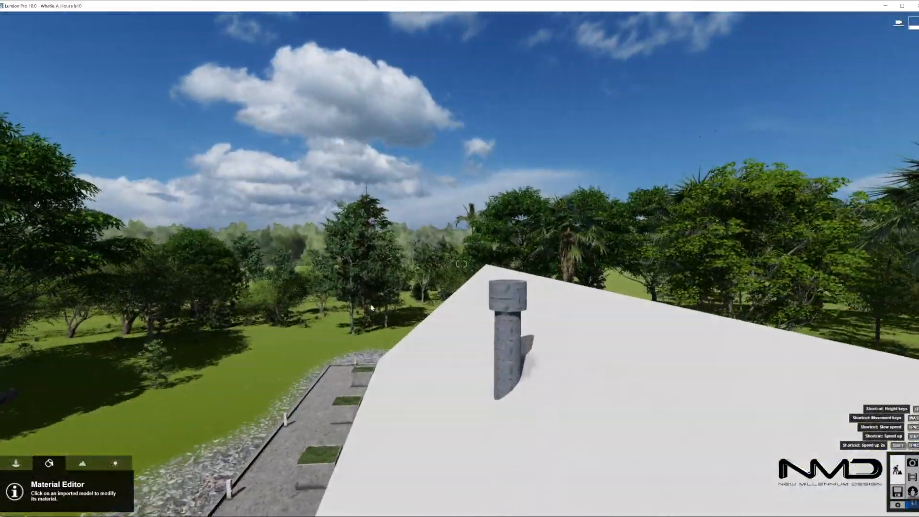
{"action": "left_click", "coordinate": [126, 453]}
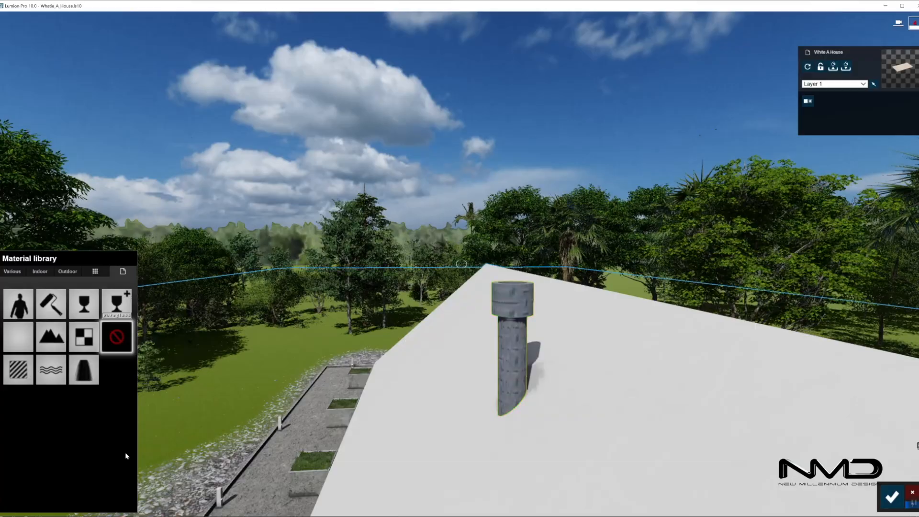
{"action": "left_click", "coordinate": [68, 271]}
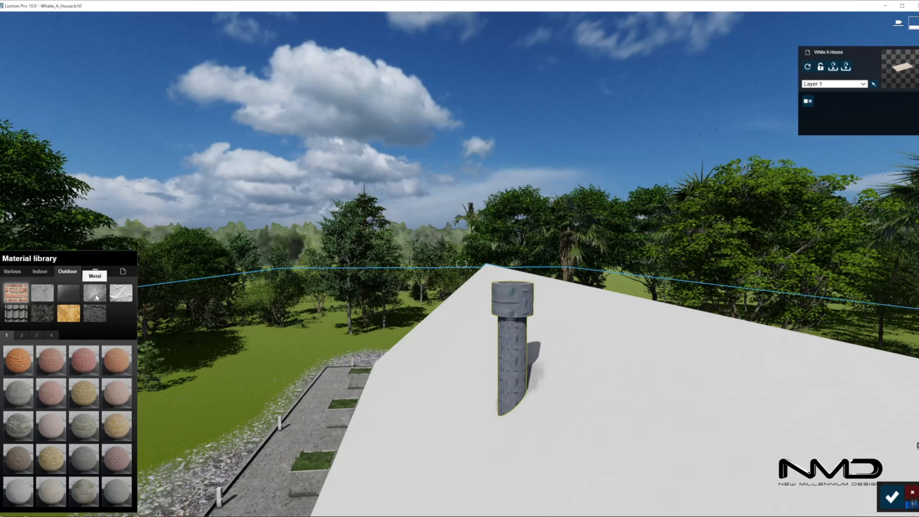
{"action": "left_click", "coordinate": [36, 336]}
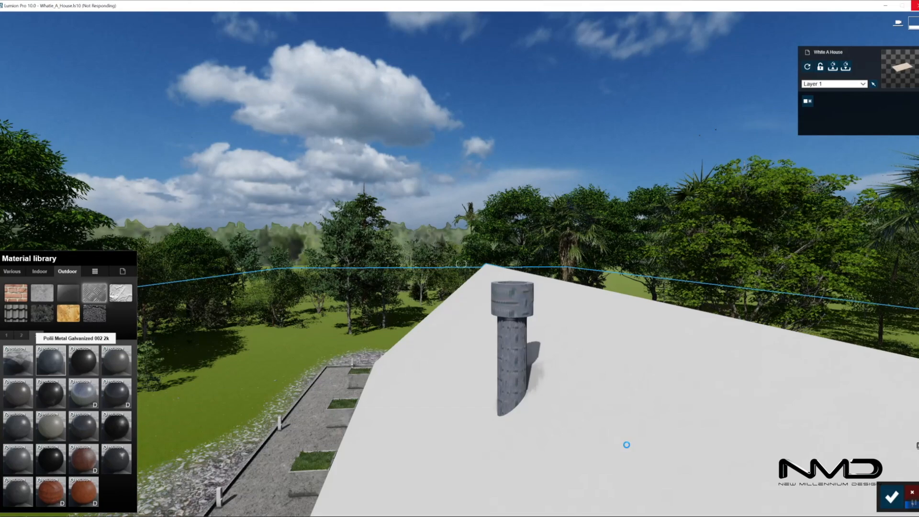
- Place a light smoke effect from the effects library at the mouth of the roof chimney
{"action": "key", "text": "w"}
{"action": "right_click_drag", "start_coordinate": [621, 443], "coordinate": [593, 499]}
{"action": "key", "text": "s"}
{"action": "key", "text": "w"}
{"action": "key", "text": "s"}
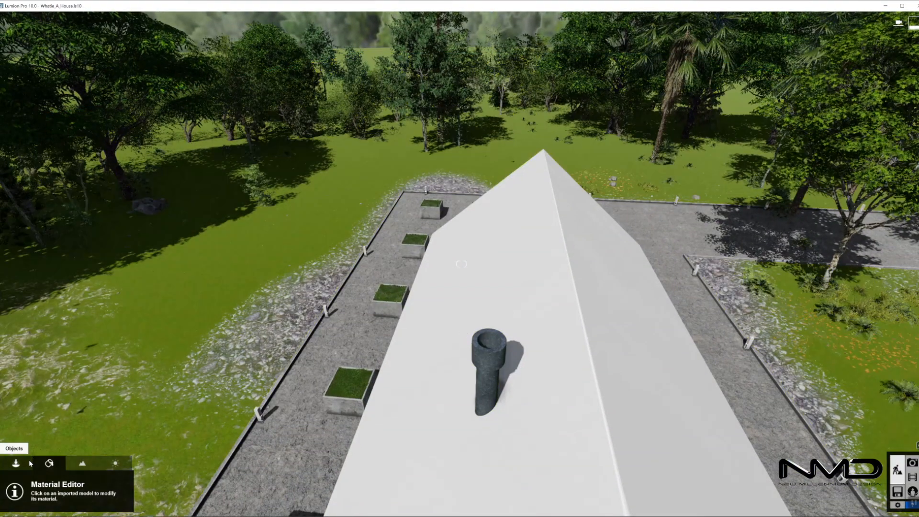
{"action": "left_click", "coordinate": [16, 463]}
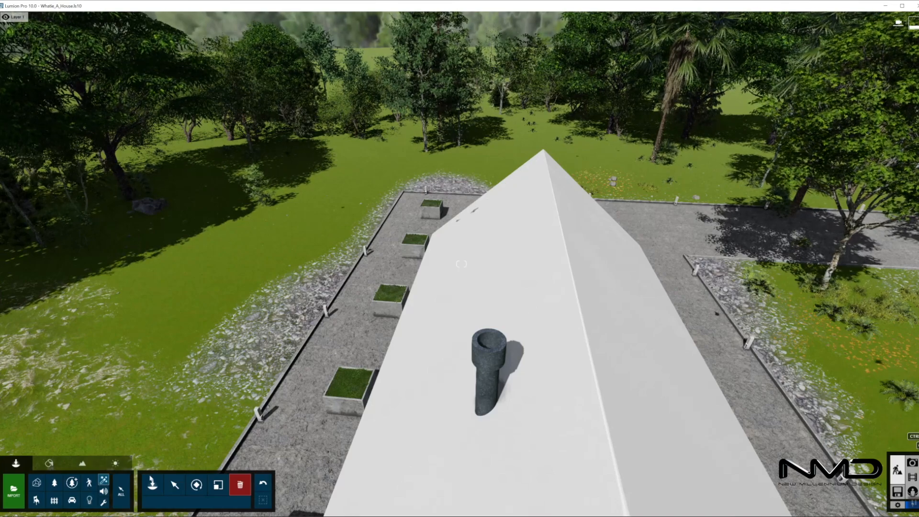
{"action": "left_click", "coordinate": [152, 484]}
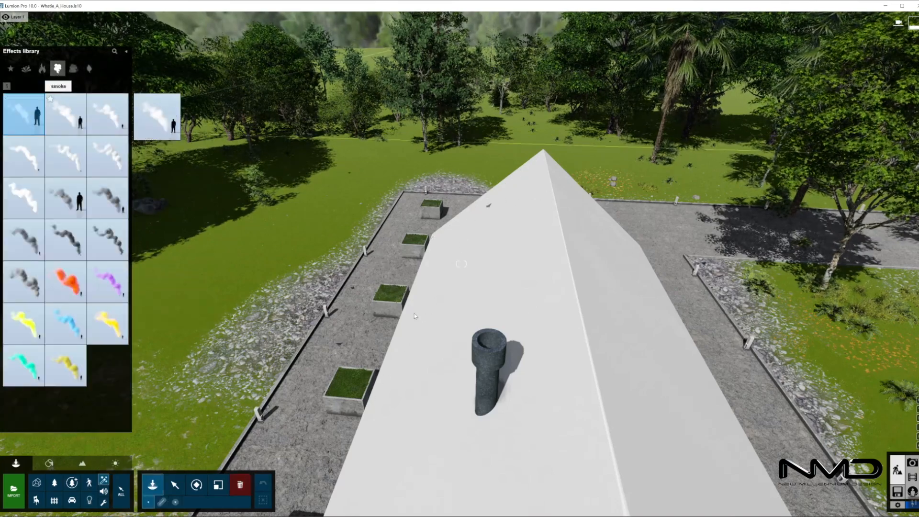
{"action": "left_click", "coordinate": [496, 354]}
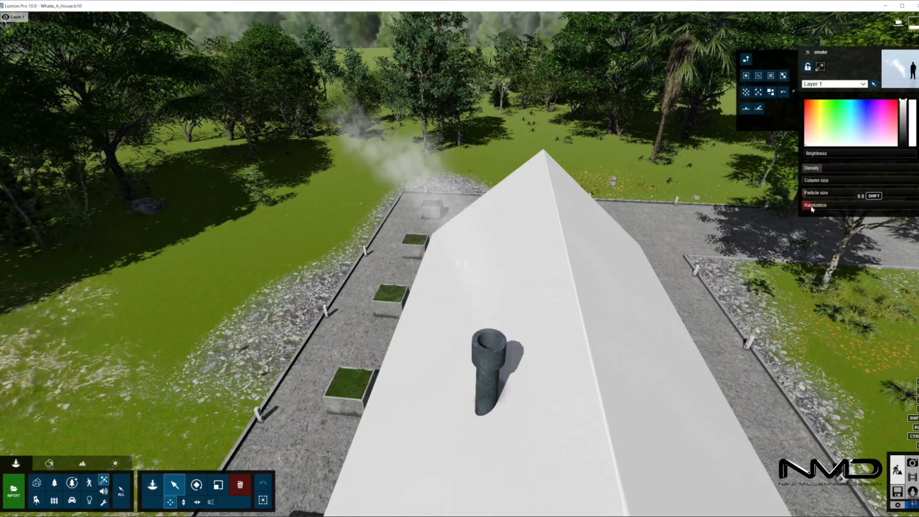
- Place a fire effect from the effects library inside the fireplace opening above the firewood
{"action": "key", "text": "s"}
{"action": "right_click_drag", "start_coordinate": [763, 248], "coordinate": [741, 235]}
{"action": "key", "text": "w"}
{"action": "key", "text": "w"}
{"action": "key", "text": "s"}
{"action": "left_click", "coordinate": [148, 487]}
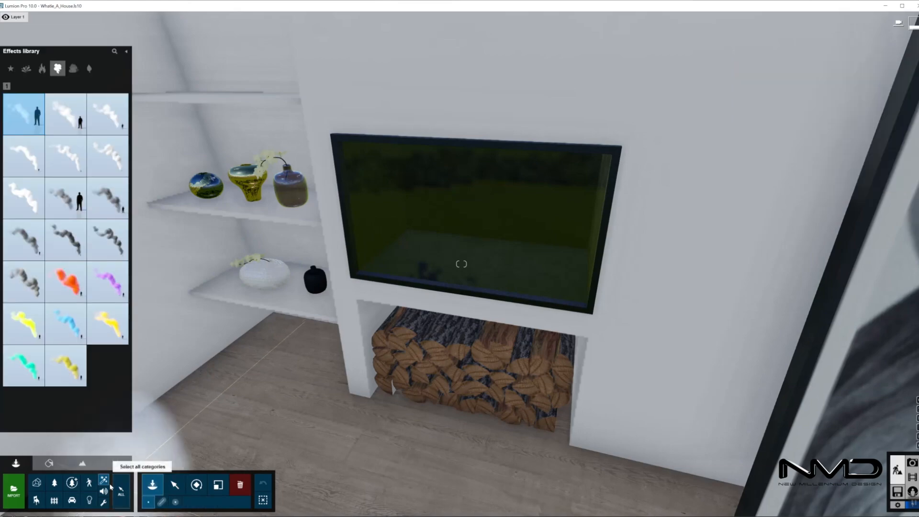
{"action": "left_click", "coordinate": [42, 69]}
{"action": "left_click", "coordinate": [66, 114]}
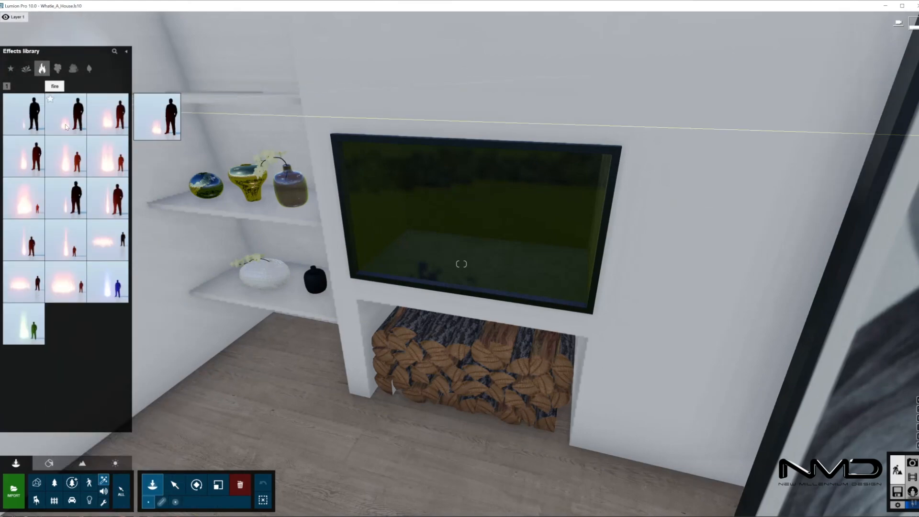
{"action": "left_click", "coordinate": [464, 256]}
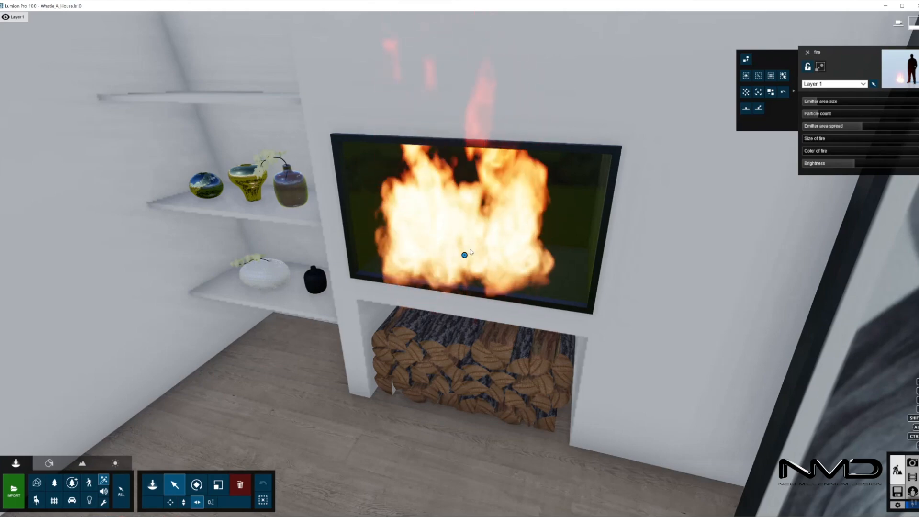
{"action": "left_click_drag", "start_coordinate": [464, 255], "coordinate": [474, 233]}
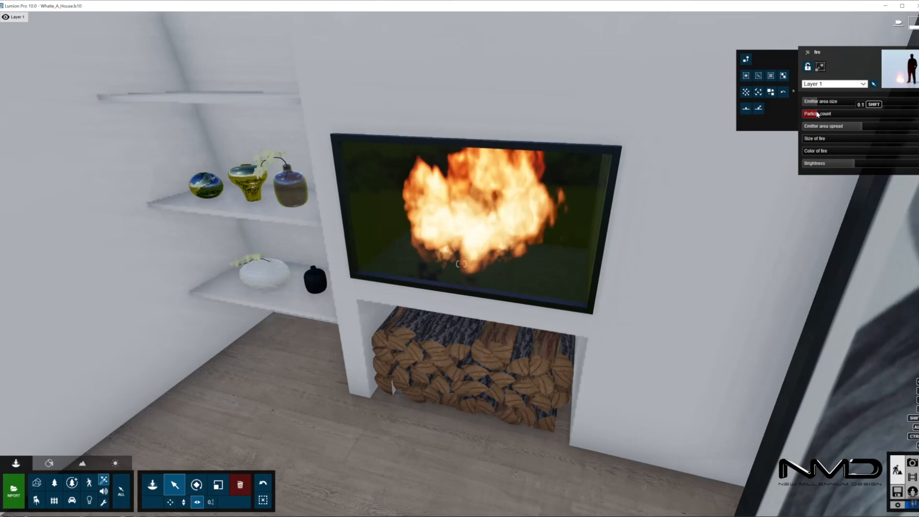
- Set the fire's emitter area size to 0.1, lower its brightness to 0.4 and increase the size of fire
{"action": "left_click_drag", "start_coordinate": [820, 102], "coordinate": [817, 102]}
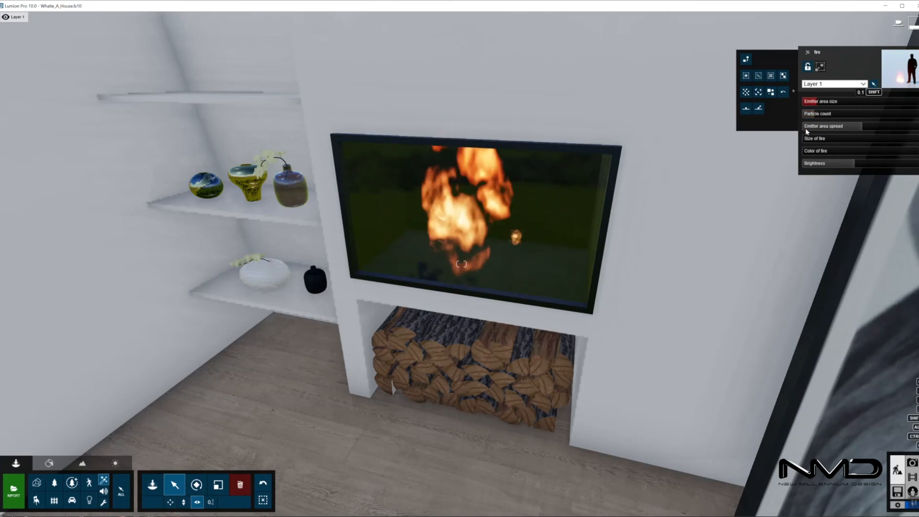
{"action": "left_click_drag", "start_coordinate": [844, 166], "coordinate": [809, 165]}
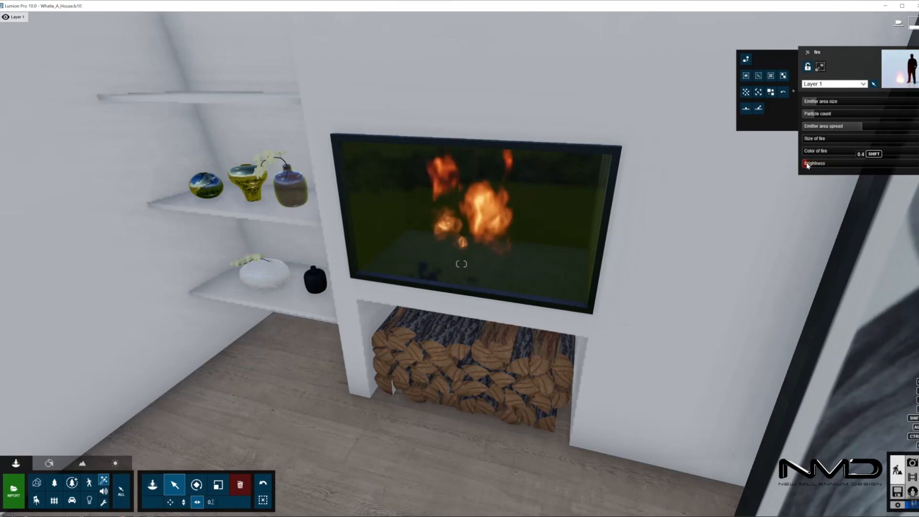
{"action": "left_click_drag", "start_coordinate": [819, 142], "coordinate": [838, 142]}
- Adjust the fire's height and horizontal position so the flames sit inside the fireplace opening
{"action": "key", "text": "h"}
{"action": "left_click_drag", "start_coordinate": [474, 233], "coordinate": [478, 267]}
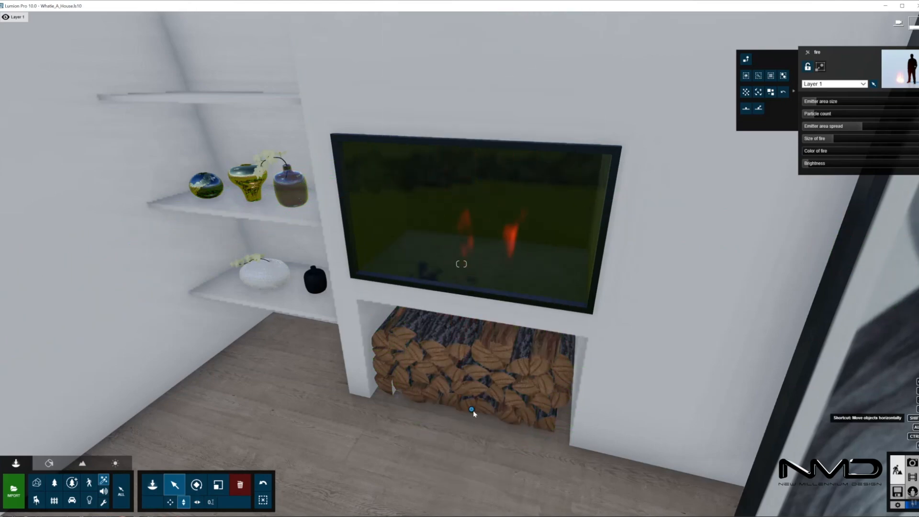
{"action": "left_click_drag", "start_coordinate": [466, 403], "coordinate": [468, 303]}
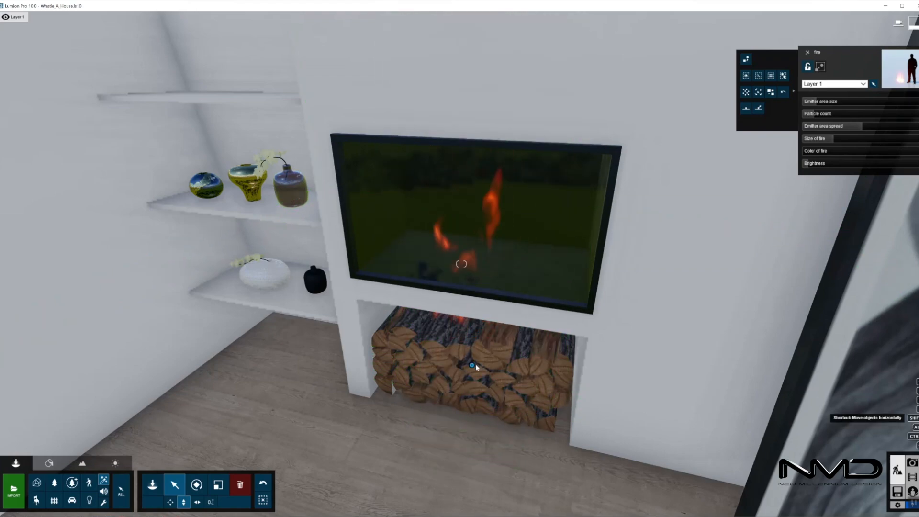
{"action": "left_click_drag", "start_coordinate": [473, 366], "coordinate": [555, 271]}
{"action": "left_click", "coordinate": [197, 501]}
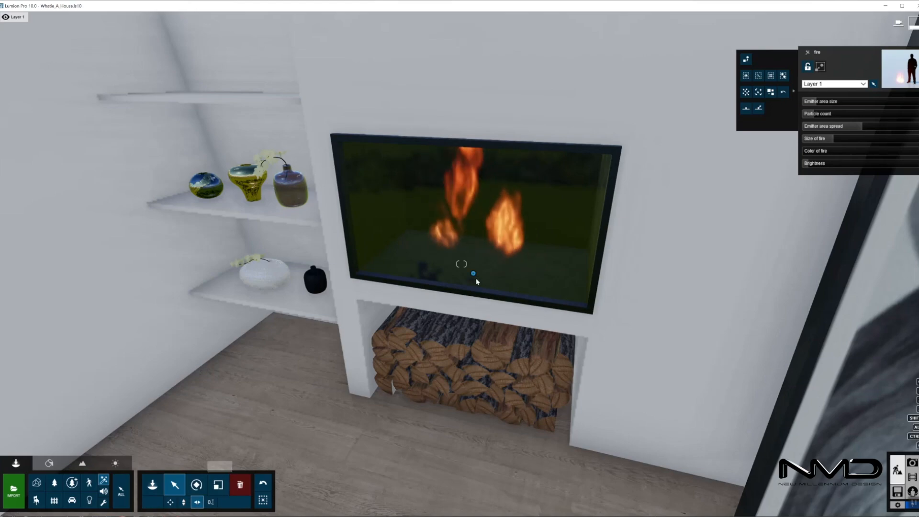
{"action": "left_click_drag", "start_coordinate": [473, 268], "coordinate": [468, 255]}
{"action": "key", "text": "l"}
- Place the orange leather sling chair, chair 054, from the indoor library on the living room floor near the leaning picture
{"action": "right_click_drag", "start_coordinate": [585, 279], "coordinate": [586, 230]}
{"action": "key", "text": "s"}
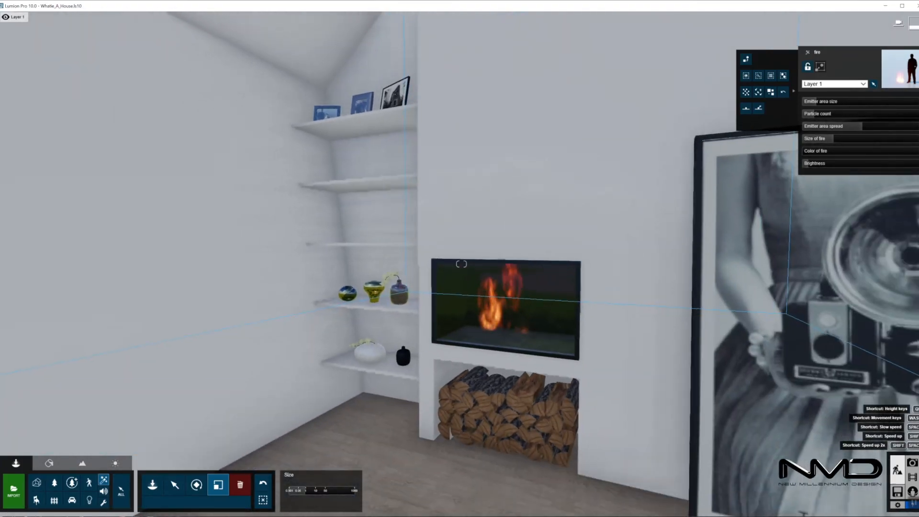
{"action": "key", "text": "s"}
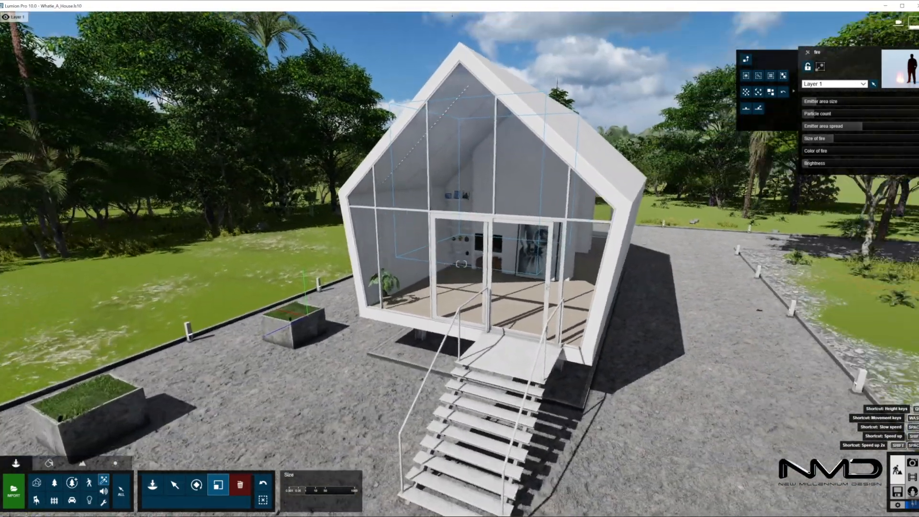
{"action": "key", "text": "w"}
{"action": "right_click_drag", "start_coordinate": [547, 286], "coordinate": [375, 297]}
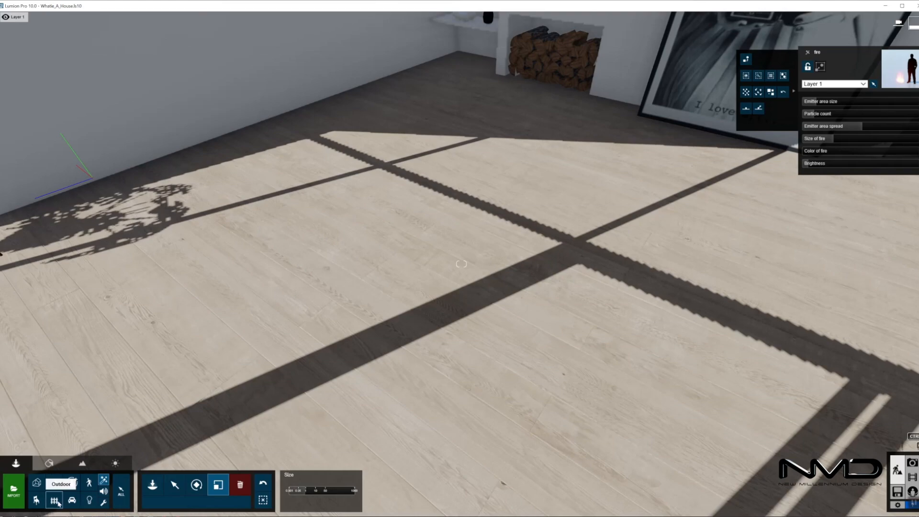
{"action": "left_click", "coordinate": [159, 487]}
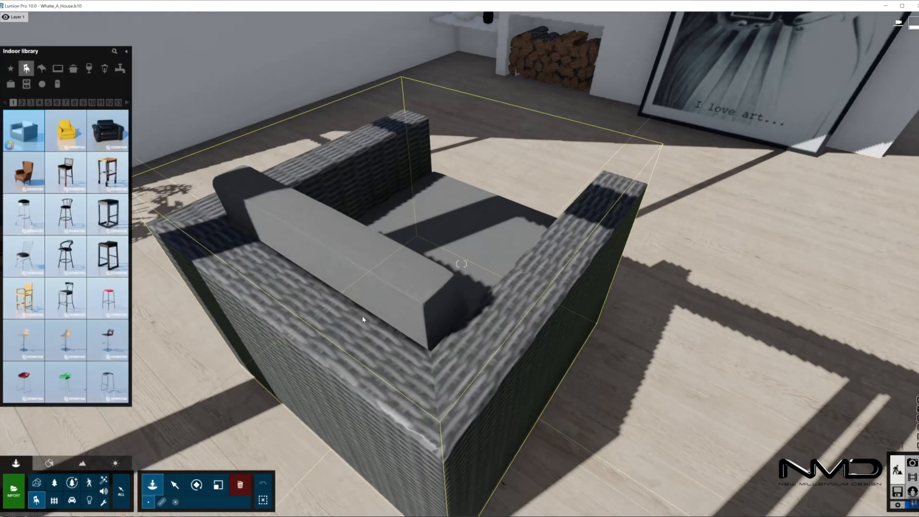
{"action": "left_click", "coordinate": [22, 102]}
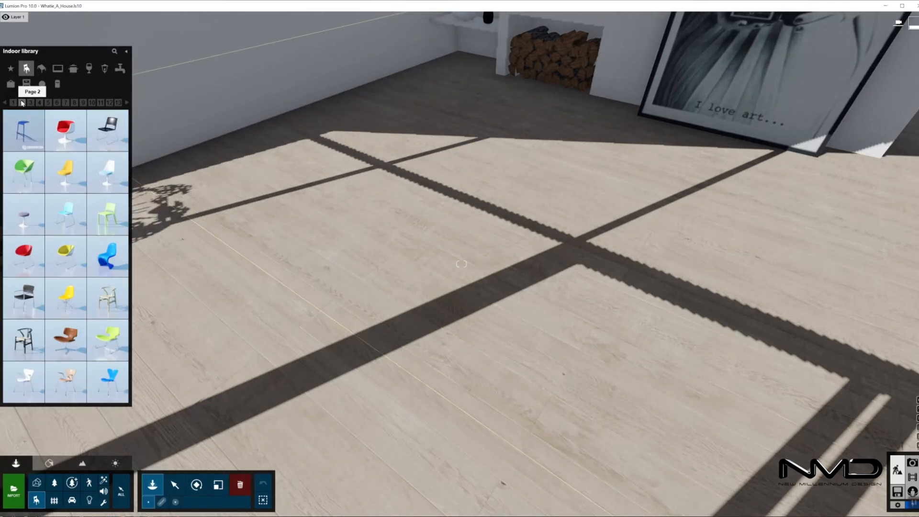
{"action": "left_click", "coordinate": [31, 102]}
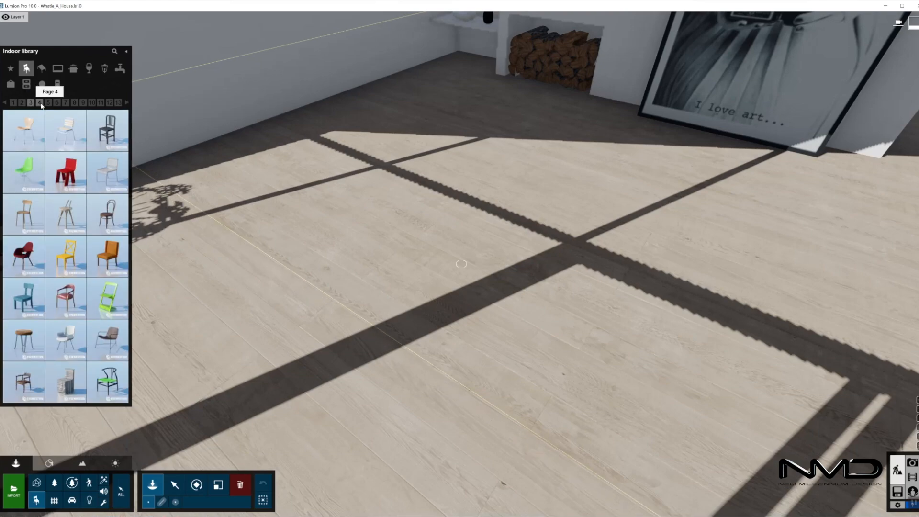
{"action": "left_click", "coordinate": [40, 103]}
{"action": "left_click", "coordinate": [109, 262]}
{"action": "left_click", "coordinate": [746, 299]}
- Place the orange lounge couch, couch 013, from the indoor library on the floor beside the sling chair
{"action": "left_click", "coordinate": [48, 102]}
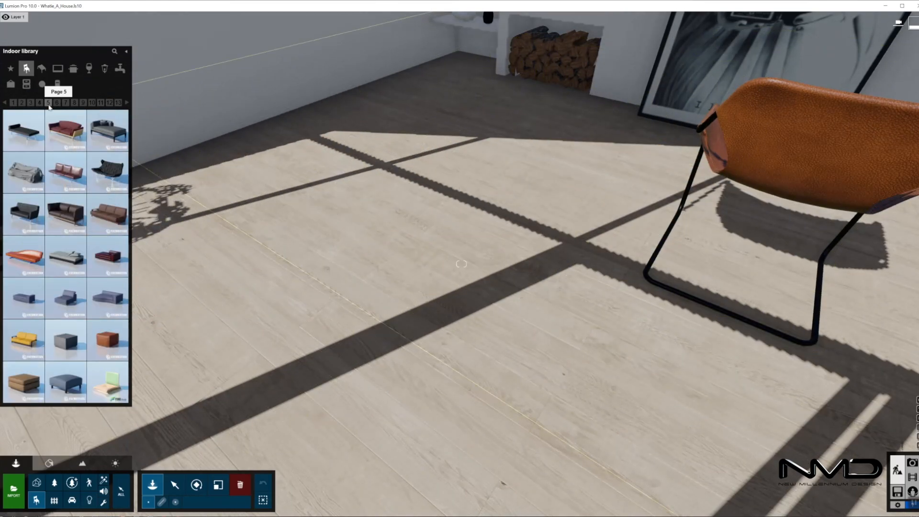
{"action": "left_click", "coordinate": [26, 263]}
{"action": "left_click", "coordinate": [309, 279]}
{"action": "right_click_drag", "start_coordinate": [302, 335], "coordinate": [301, 289]}
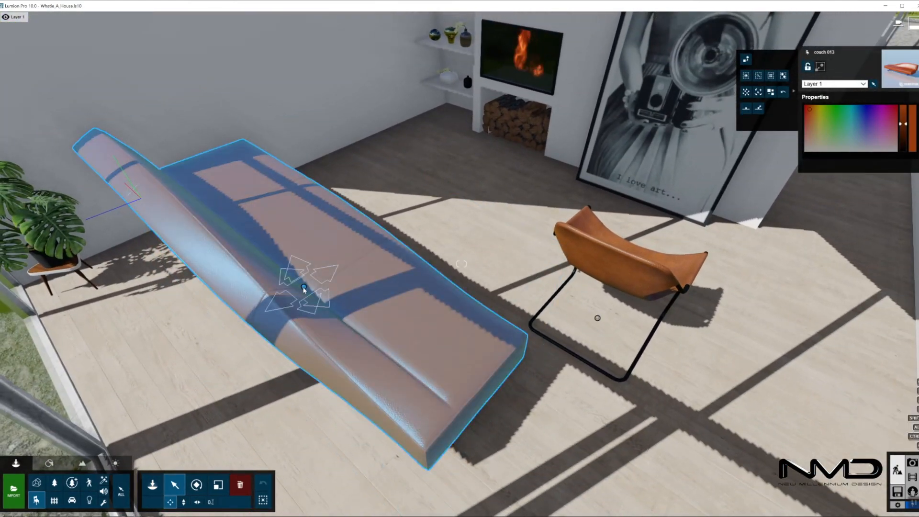
- Scale the couch and the sling chair down slightly together and clear the selection
{"action": "key", "text": "l"}
{"action": "left_click_drag", "start_coordinate": [597, 318], "coordinate": [457, 384]}
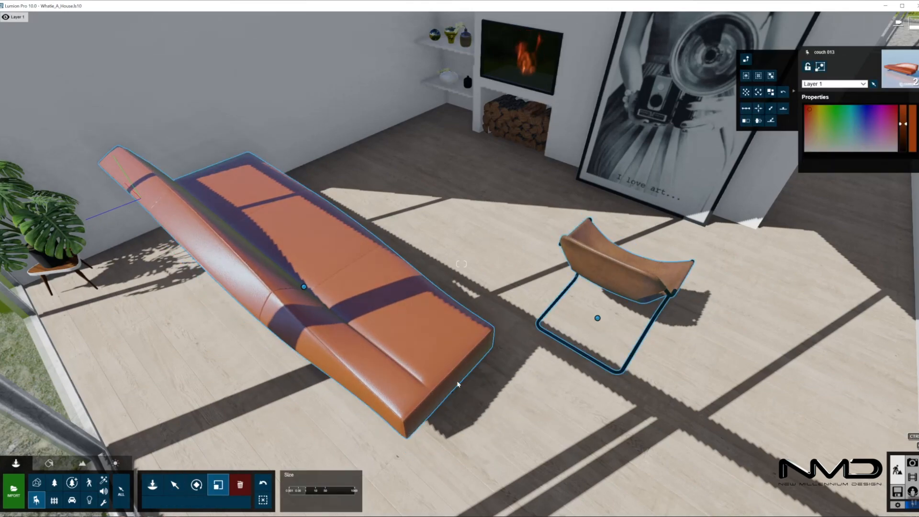
{"action": "left_click", "coordinate": [262, 500]}
- Recolour the couch and the sling chair to a pale beige and clear the selection
{"action": "left_click", "coordinate": [305, 287]}
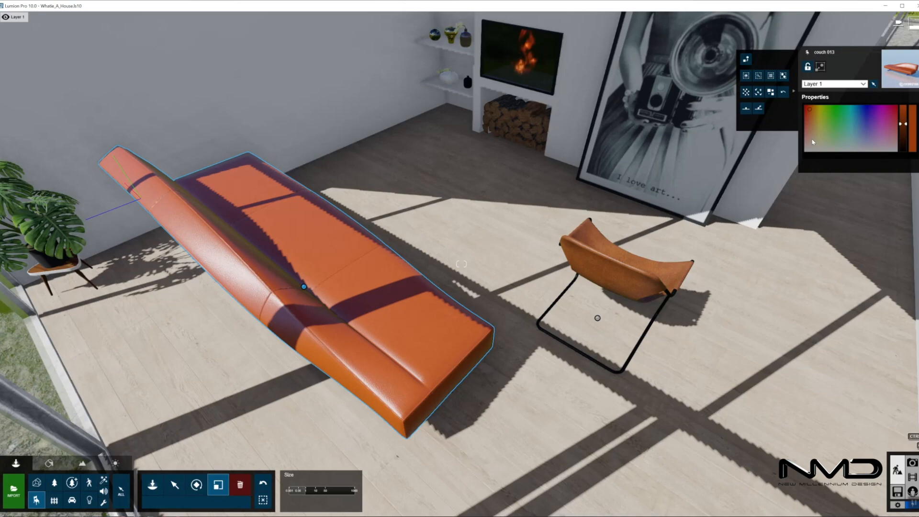
{"action": "left_click", "coordinate": [817, 144]}
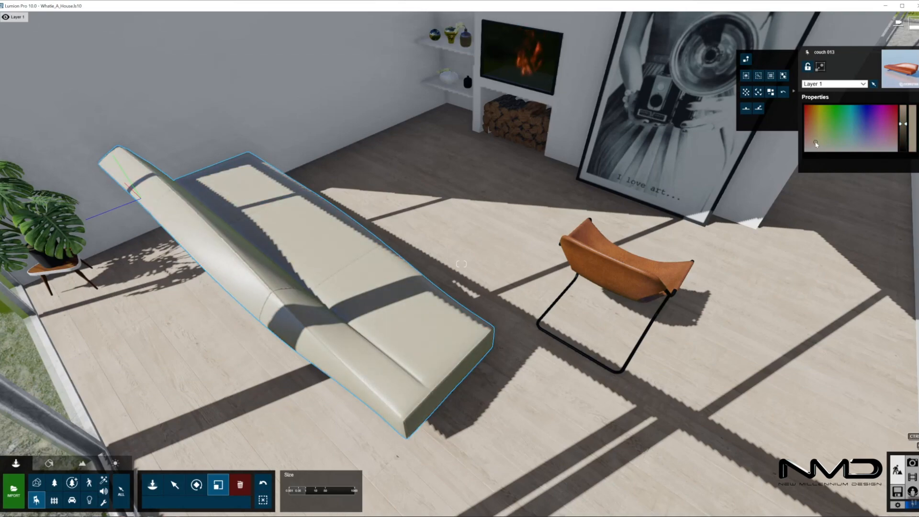
{"action": "left_click", "coordinate": [597, 318]}
{"action": "left_click", "coordinate": [817, 145]}
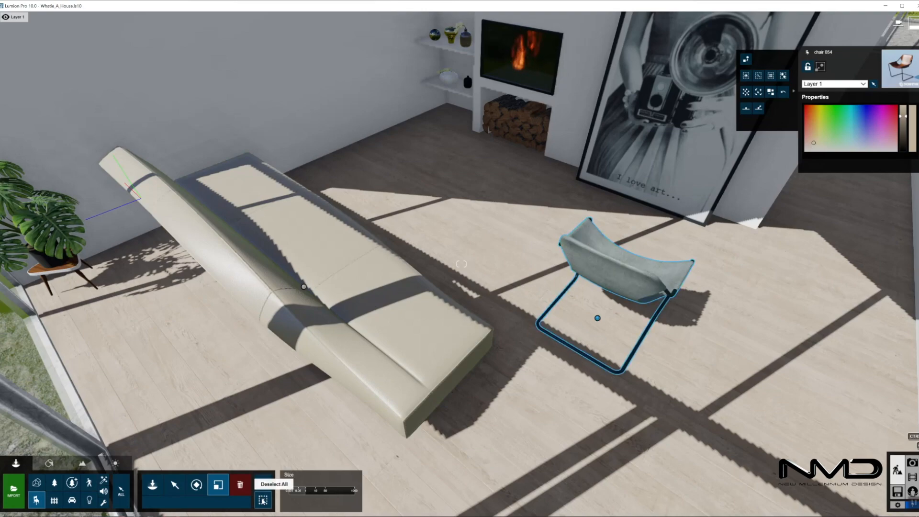
{"action": "left_click", "coordinate": [262, 500]}
- Rotate and reposition the sling chair and the couch into a seating arrangement near the glass front
{"action": "left_click", "coordinate": [174, 484]}
{"action": "mouse_move", "coordinate": [597, 318]}
{"action": "left_mouse_down"}
{"action": "mouse_move", "coordinate": [704, 324]}
{"action": "mouse_move", "coordinate": [588, 363]}
{"action": "mouse_move", "coordinate": [592, 325]}
{"action": "left_mouse_up"}
{"action": "key", "text": "r"}
{"action": "key", "text": "m"}
{"action": "left_click_drag", "start_coordinate": [304, 287], "coordinate": [302, 389]}
- Plant ghost gum 001 trees from the fine-detail nature library in the first concrete planters of the row beside the house
{"action": "key", "text": "s"}
{"action": "right_click_drag", "start_coordinate": [303, 390], "coordinate": [438, 323]}
{"action": "key", "text": "s"}
{"action": "key", "text": "w"}
{"action": "key", "text": "s"}
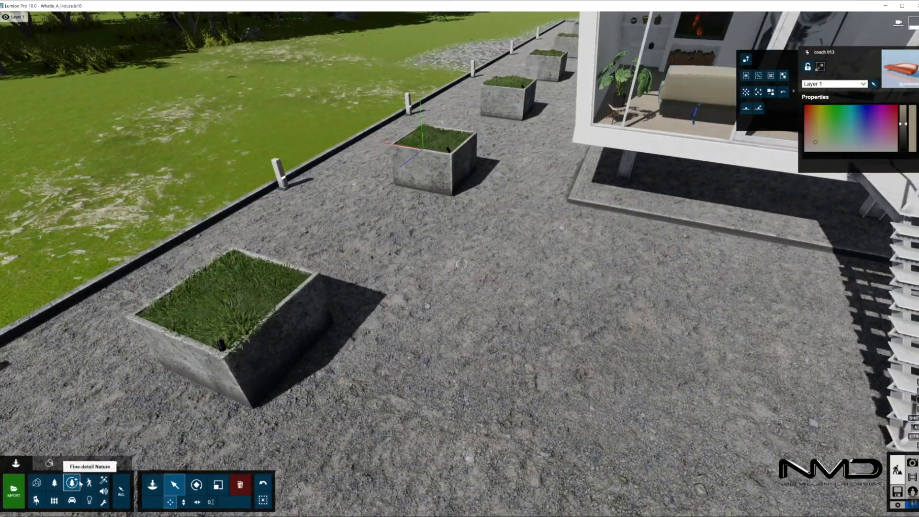
{"action": "left_click", "coordinate": [152, 485]}
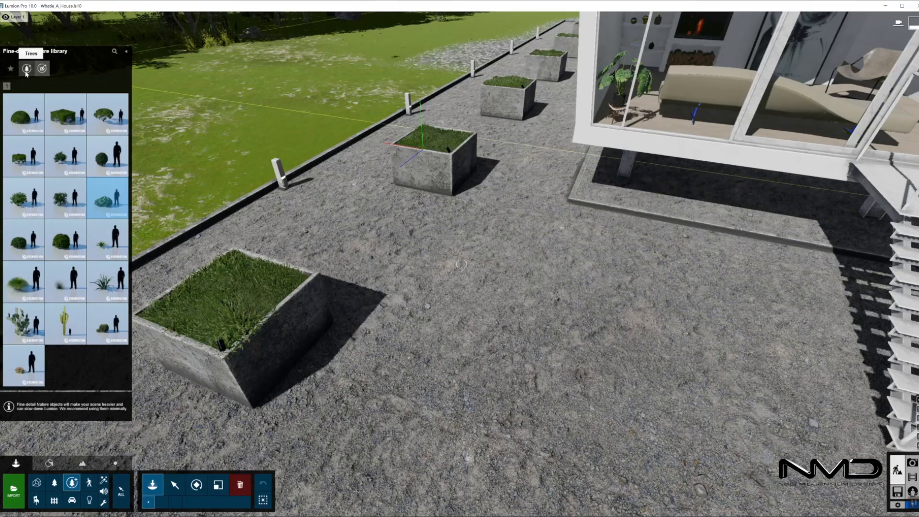
{"action": "left_click", "coordinate": [27, 69]}
{"action": "left_click", "coordinate": [23, 86]}
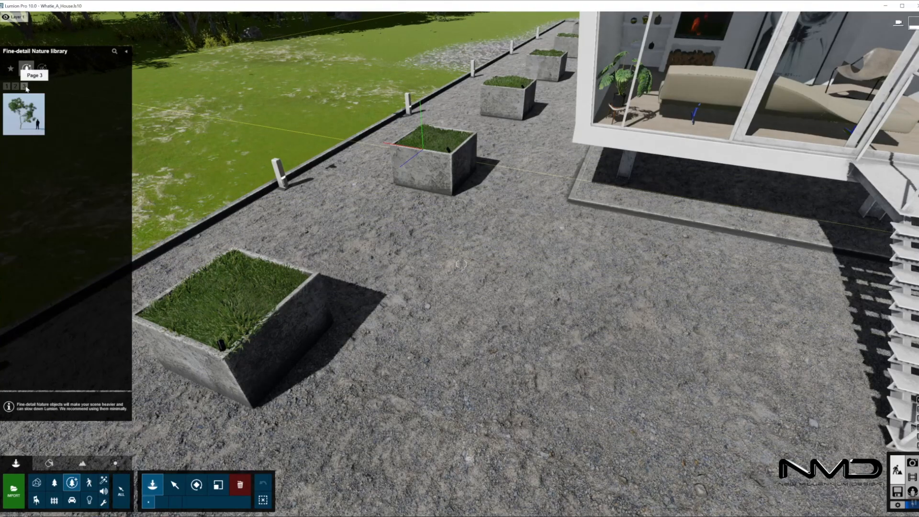
{"action": "left_click", "coordinate": [40, 130]}
{"action": "right_click_drag", "start_coordinate": [267, 306], "coordinate": [264, 252]}
{"action": "key", "text": "w"}
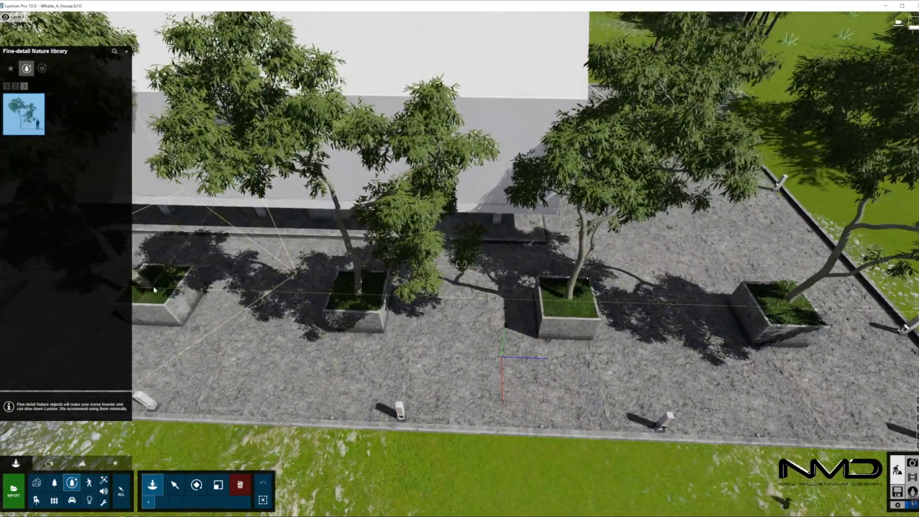
- Plant the same ghost gum tree in each remaining planter up to the far end of the row
{"action": "left_click", "coordinate": [155, 291]}
{"action": "mouse_move", "coordinate": [156, 291]}
{"action": "right_mouse_down"}
{"action": "mouse_move", "coordinate": [118, 273]}
{"action": "mouse_move", "coordinate": [107, 239]}
{"action": "mouse_move", "coordinate": [144, 292]}
{"action": "mouse_move", "coordinate": [165, 293]}
{"action": "right_mouse_up"}
{"action": "key", "text": "w"}
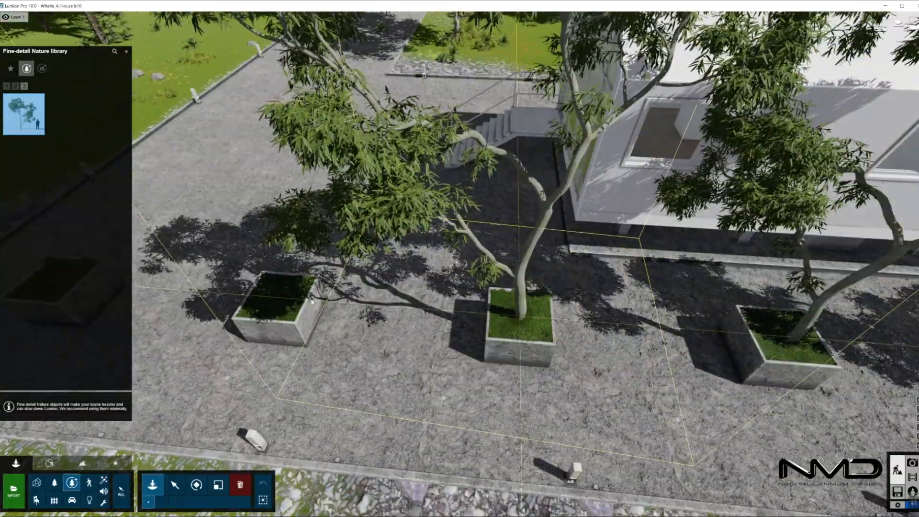
{"action": "left_click", "coordinate": [412, 310]}
{"action": "right_click_drag", "start_coordinate": [412, 309], "coordinate": [486, 277]}
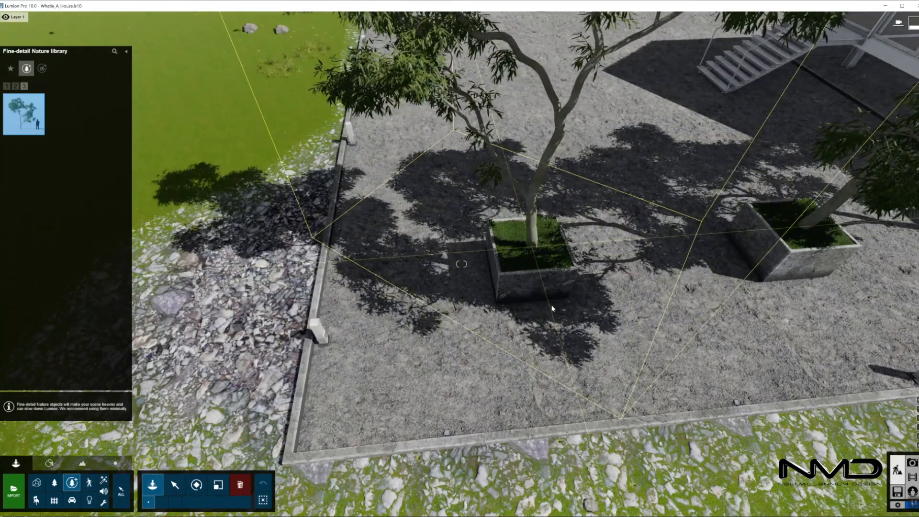
{"action": "left_click", "coordinate": [531, 246]}
- Select all the ghost gum trees and scale them down together to suit the planters
{"action": "left_click", "coordinate": [175, 485]}
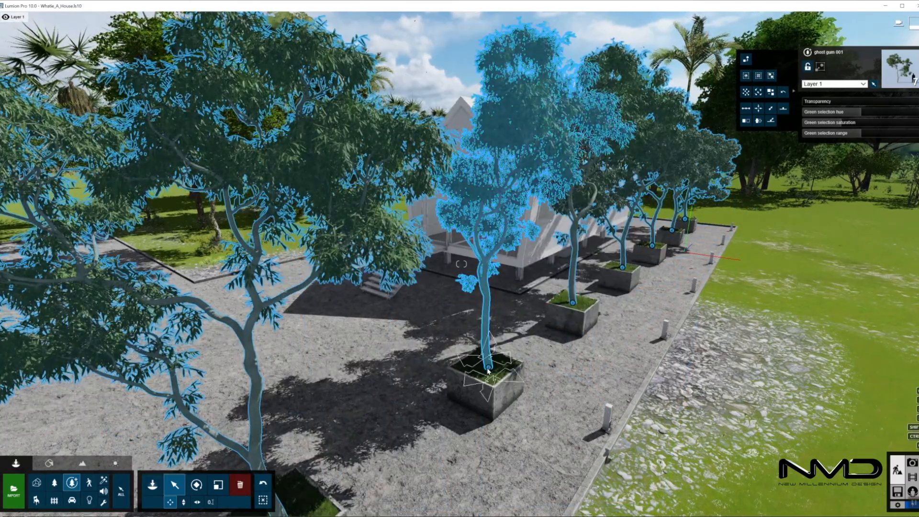
{"action": "key", "text": "l"}
{"action": "left_click_drag", "start_coordinate": [488, 369], "coordinate": [486, 380]}
{"action": "key", "text": "w"}
{"action": "right_click_drag", "start_coordinate": [485, 381], "coordinate": [785, 406]}
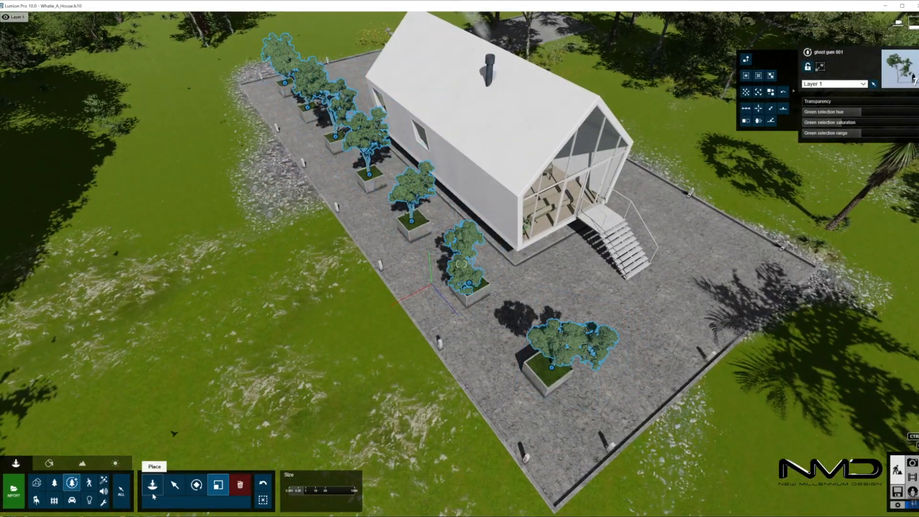
- Place hydrangea 001 shrubs along the gravel yard's edge on the planter side and around its front corner
{"action": "left_click", "coordinate": [152, 484]}
{"action": "left_click", "coordinate": [42, 68]}
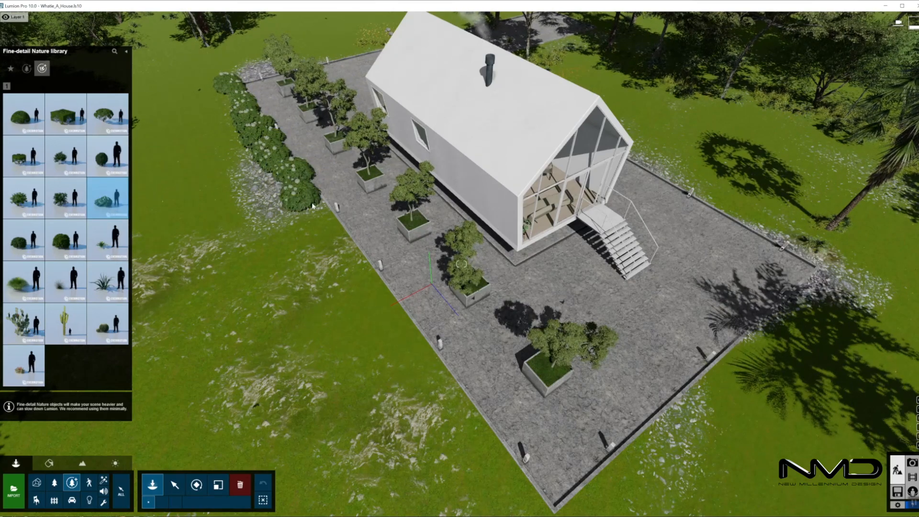
{"action": "left_click", "coordinate": [393, 319]}
{"action": "left_click", "coordinate": [419, 346]}
{"action": "left_click", "coordinate": [439, 382]}
{"action": "left_click", "coordinate": [467, 421]}
{"action": "right_click_drag", "start_coordinate": [469, 420], "coordinate": [475, 444]}
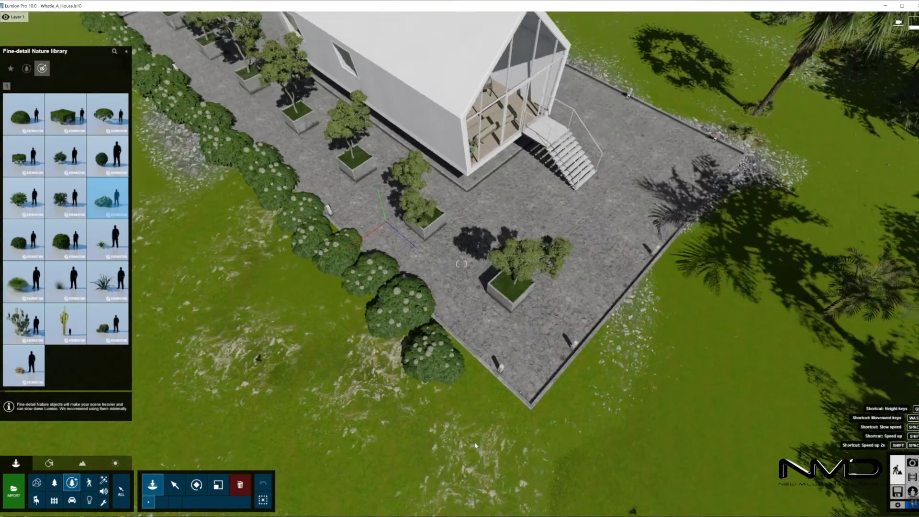
{"action": "left_click", "coordinate": [469, 372]}
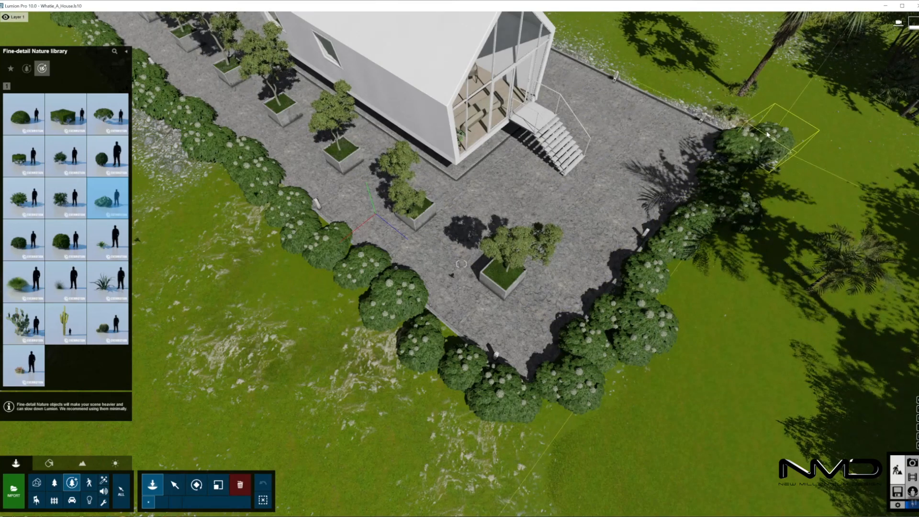
- Place a row of hydrangeas along the long edge of the gravel yard opposite the planters
{"action": "key", "text": "w"}
{"action": "mouse_move", "coordinate": [745, 266]}
{"action": "right_mouse_down"}
{"action": "mouse_move", "coordinate": [756, 144]}
{"action": "mouse_move", "coordinate": [823, 148]}
{"action": "mouse_move", "coordinate": [717, 139]}
{"action": "mouse_move", "coordinate": [727, 268]}
{"action": "right_mouse_up"}
{"action": "right_click_drag", "start_coordinate": [837, 378], "coordinate": [814, 322]}
{"action": "key", "text": "s"}
{"action": "left_click", "coordinate": [719, 322]}
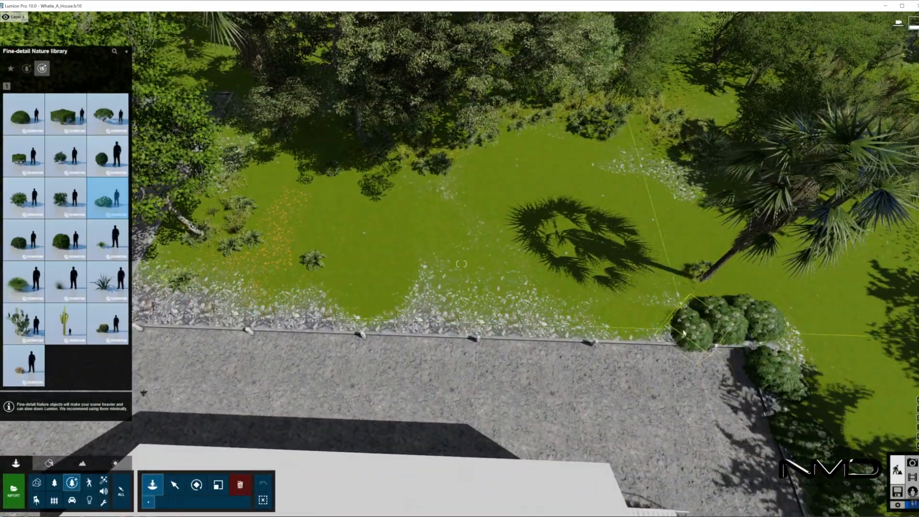
{"action": "left_click", "coordinate": [666, 324]}
{"action": "left_click", "coordinate": [636, 324]}
{"action": "left_click", "coordinate": [602, 324]}
{"action": "left_click", "coordinate": [571, 325]}
{"action": "left_click", "coordinate": [541, 337]}
{"action": "left_click", "coordinate": [498, 322]}
{"action": "left_click", "coordinate": [447, 320]}
{"action": "left_click", "coordinate": [404, 316]}
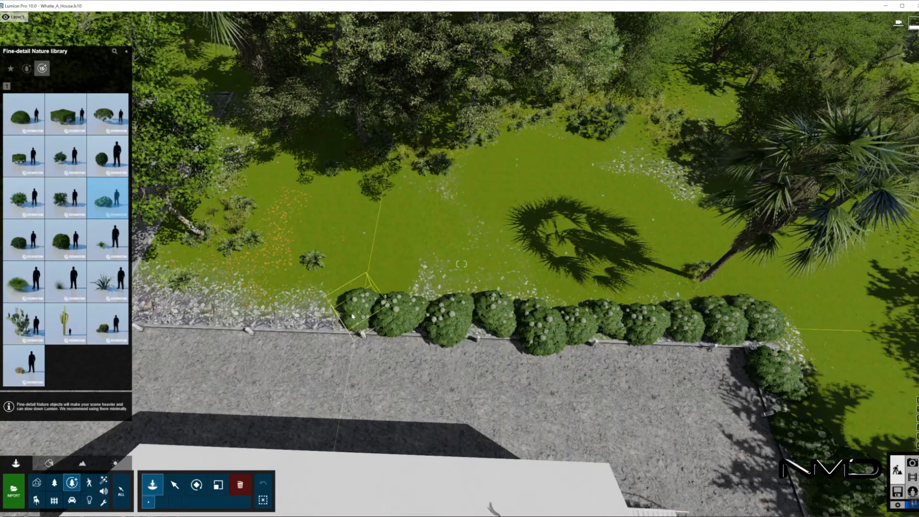
- Extend the hydrangea row to the driveway corner and along the rear edge of the gravel yard
{"action": "right_click_drag", "start_coordinate": [308, 316], "coordinate": [445, 309]}
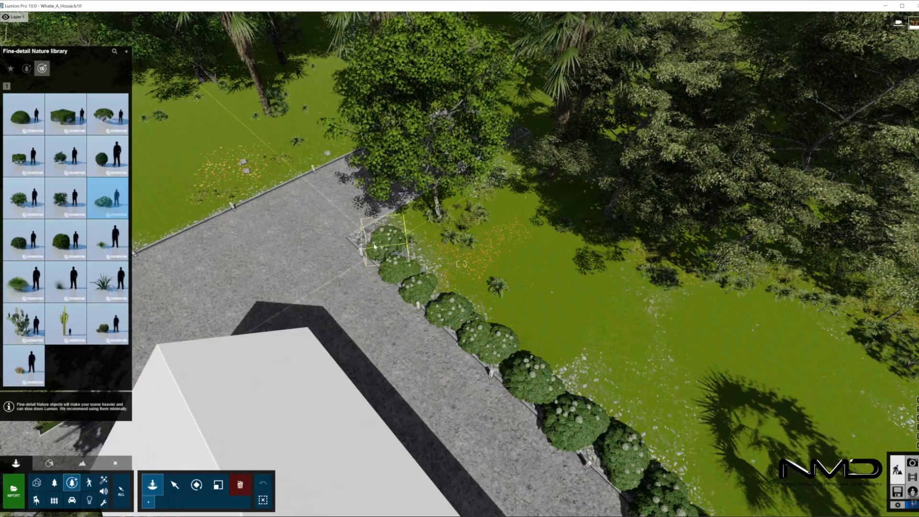
{"action": "left_click", "coordinate": [374, 230]}
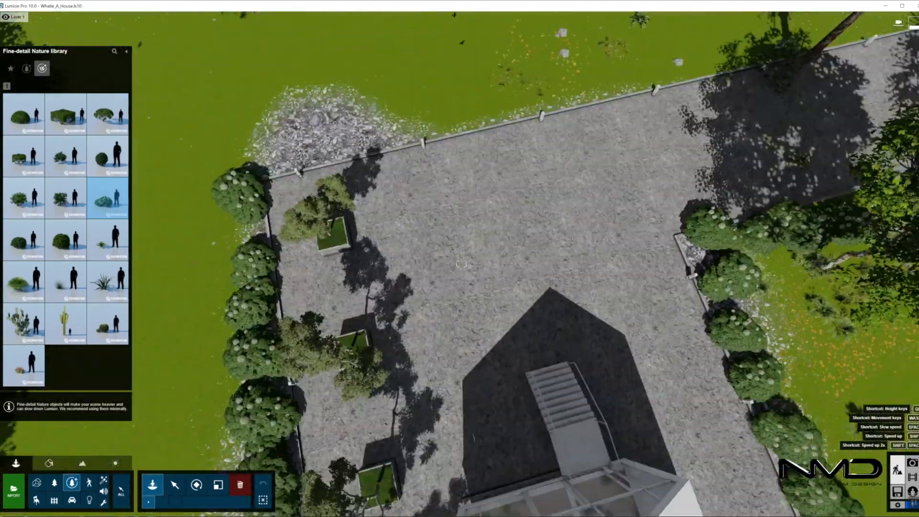
{"action": "right_click_drag", "start_coordinate": [297, 210], "coordinate": [297, 186]}
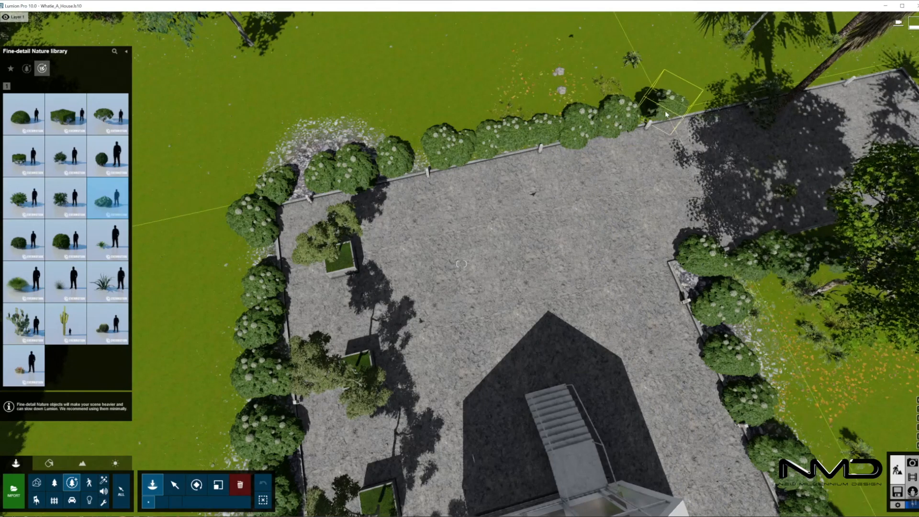
{"action": "key", "text": "Escape"}
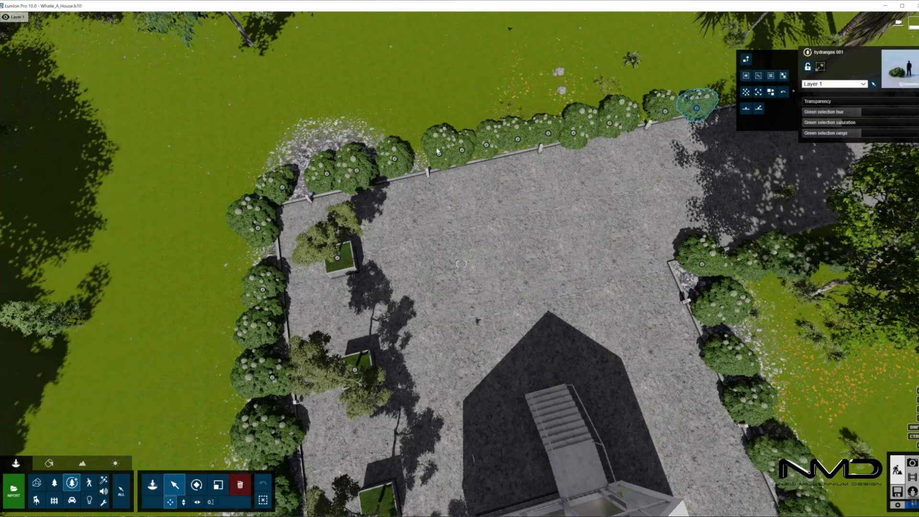
- Select all the hydrangeas and randomize their sizes for a more natural hedge
{"action": "left_click", "coordinate": [770, 75]}
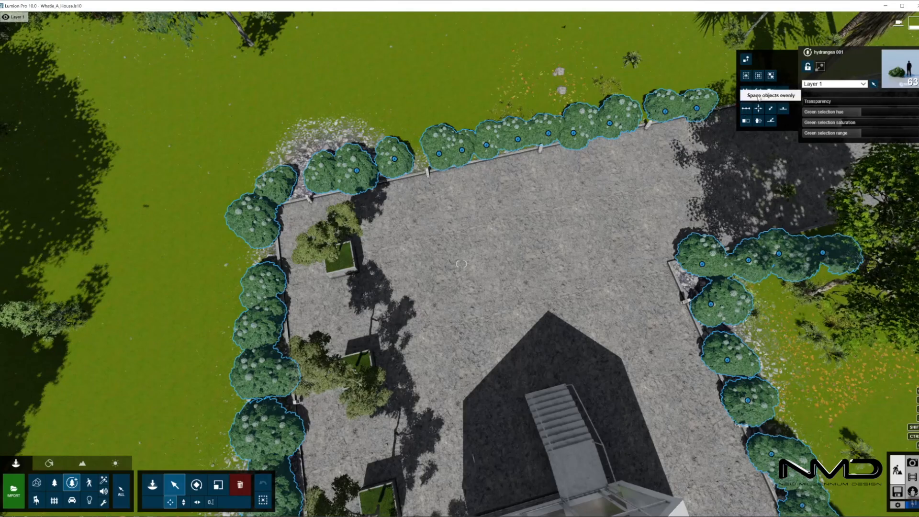
{"action": "left_click", "coordinate": [758, 96]}
{"action": "left_click", "coordinate": [768, 94]}
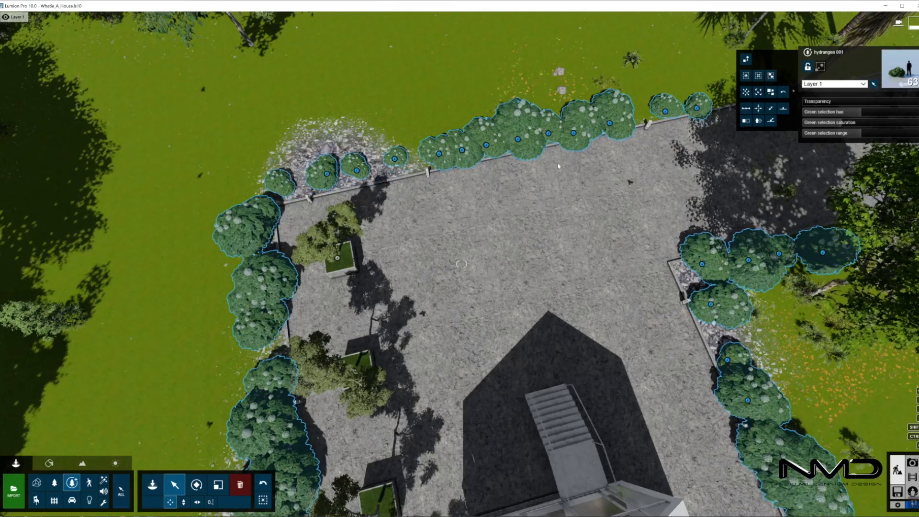
- Check the hedge in the saved photo view and shrink the foreground hydrangea that blocks the scene
{"action": "right_click_drag", "start_coordinate": [465, 202], "coordinate": [636, 130]}
{"action": "key", "text": "w"}
{"action": "right_click_drag", "start_coordinate": [460, 263], "coordinate": [383, 412]}
{"action": "key", "text": "s"}
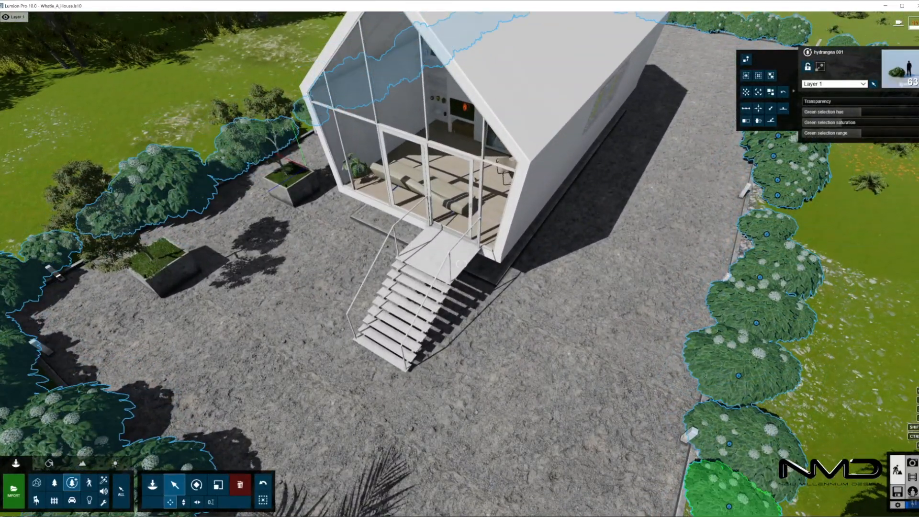
{"action": "left_click", "coordinate": [913, 463]}
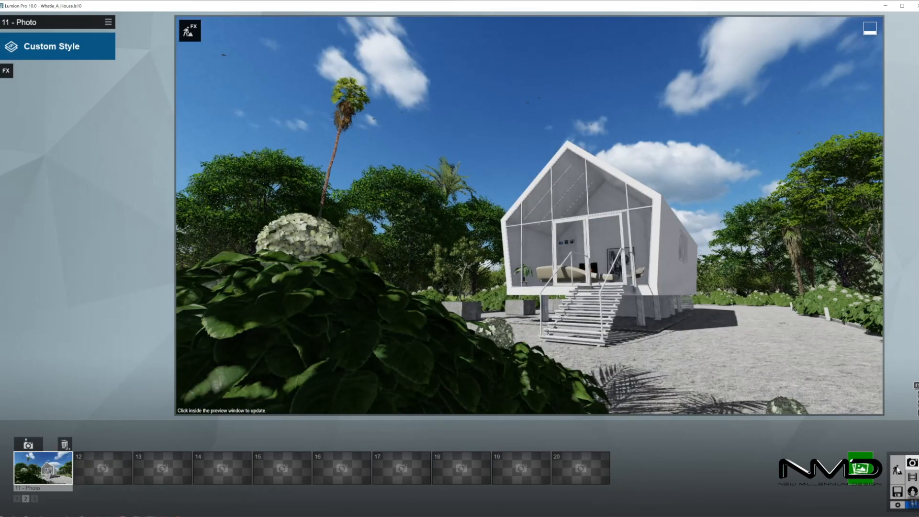
{"action": "left_click", "coordinate": [897, 470]}
{"action": "right_click_drag", "start_coordinate": [230, 258], "coordinate": [261, 271]}
{"action": "key", "text": "q"}
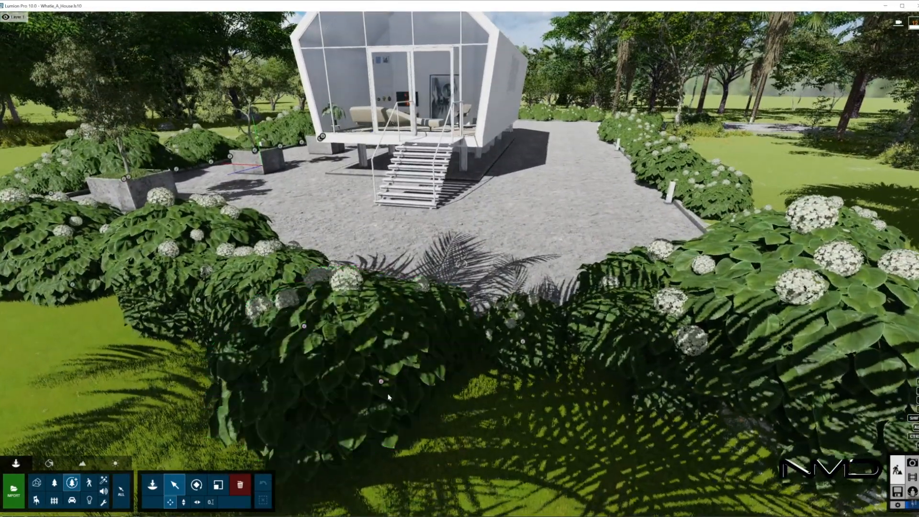
{"action": "key", "text": "l"}
{"action": "left_click_drag", "start_coordinate": [380, 381], "coordinate": [435, 335]}
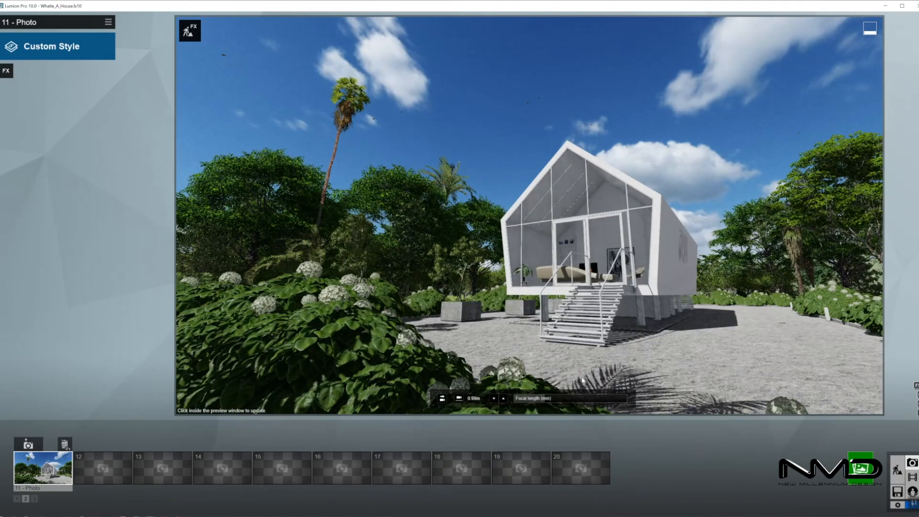
- Enlarge two more foreground hydrangeas to frame the house and check them in the saved photo view
{"action": "left_click", "coordinate": [897, 470]}
{"action": "scroll", "coordinate": [188, 386], "scroll_direction": "up", "scroll_amount": 2}
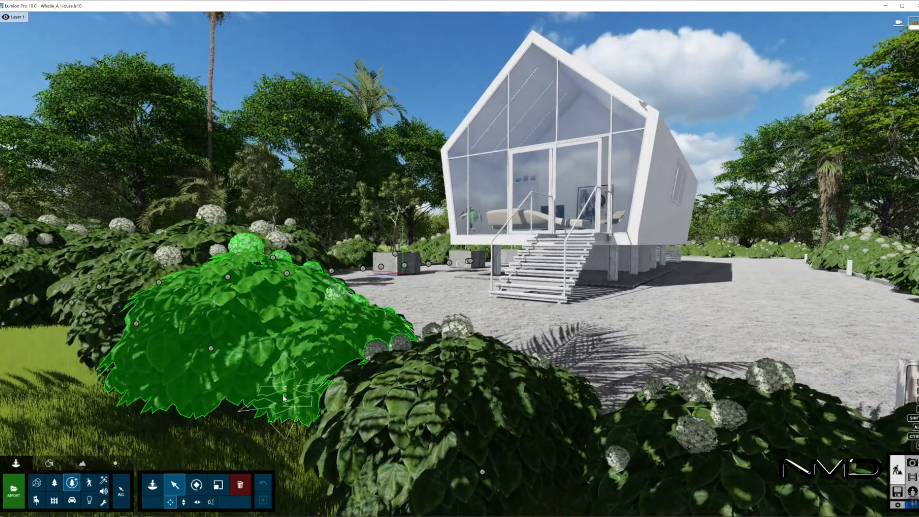
{"action": "left_click", "coordinate": [239, 390]}
{"action": "left_click_drag", "start_coordinate": [231, 383], "coordinate": [210, 352]}
{"action": "right_click_drag", "start_coordinate": [368, 335], "coordinate": [546, 387]}
{"action": "left_click_drag", "start_coordinate": [550, 385], "coordinate": [554, 357]}
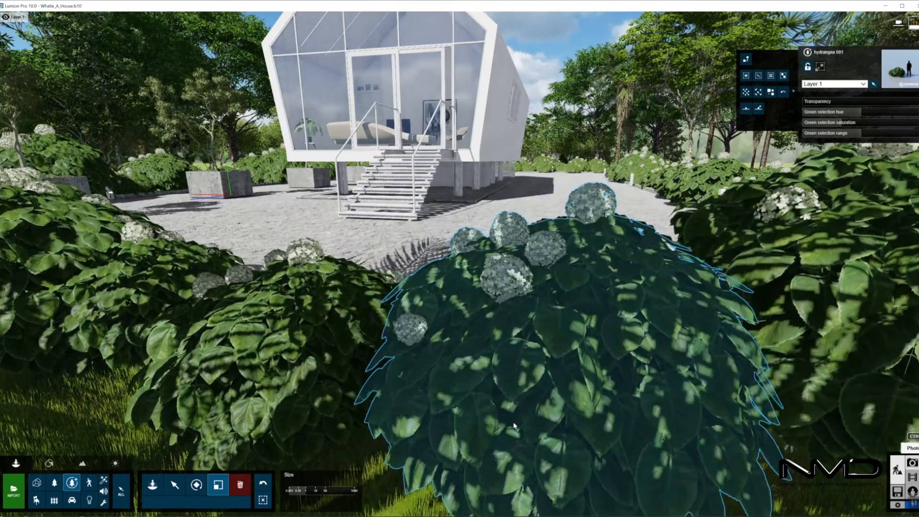
{"action": "left_click", "coordinate": [911, 463]}
{"action": "left_click", "coordinate": [65, 456]}
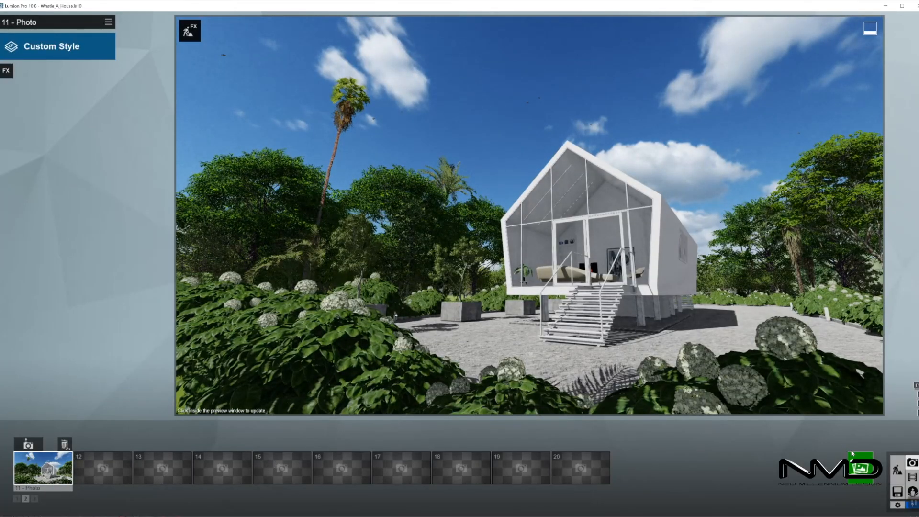
- Place the sportscar hd 008 from the transport library on the gravel behind the house
{"action": "left_click", "coordinate": [901, 473]}
{"action": "key", "text": "w"}
{"action": "right_click_drag", "start_coordinate": [574, 287], "coordinate": [502, 389]}
{"action": "key", "text": "w"}
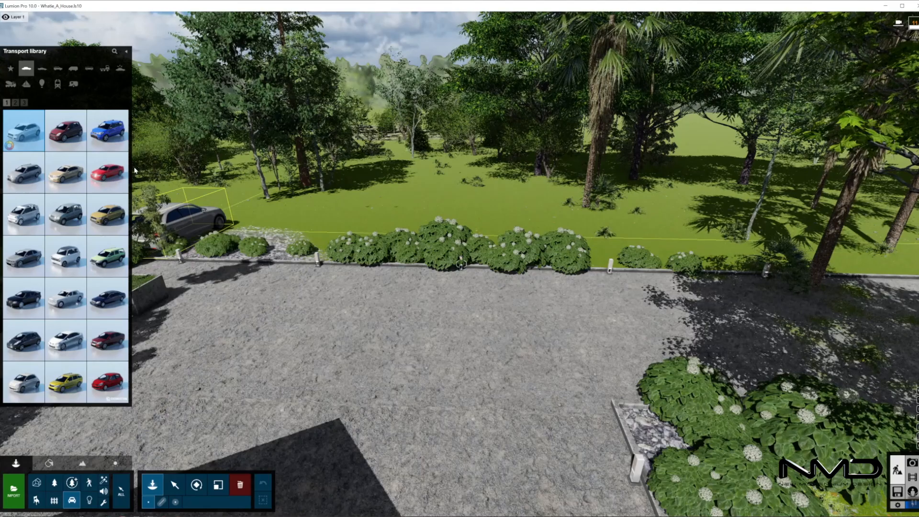
{"action": "left_click", "coordinate": [46, 69]}
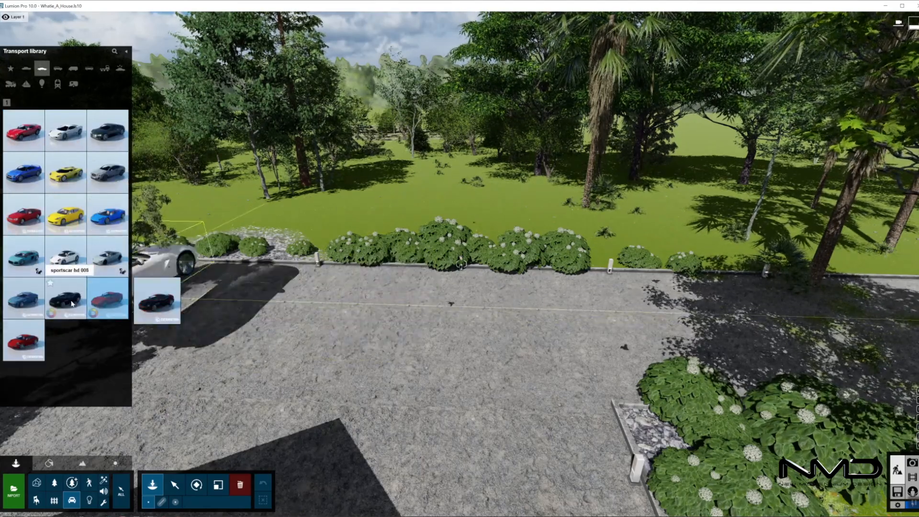
{"action": "left_click", "coordinate": [468, 343]}
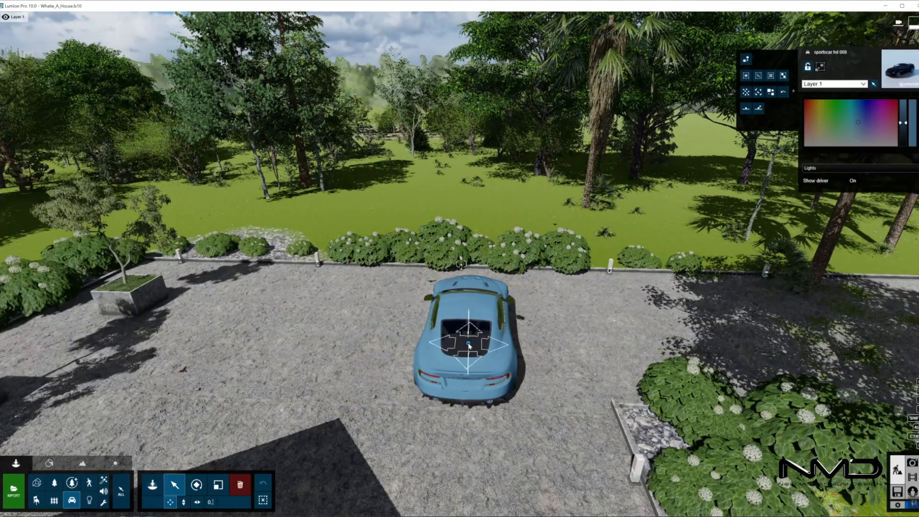
- Rotate the sports car side-on, recolour it pale silver grey and check it in the saved photo view
{"action": "left_click_drag", "start_coordinate": [468, 343], "coordinate": [200, 332]}
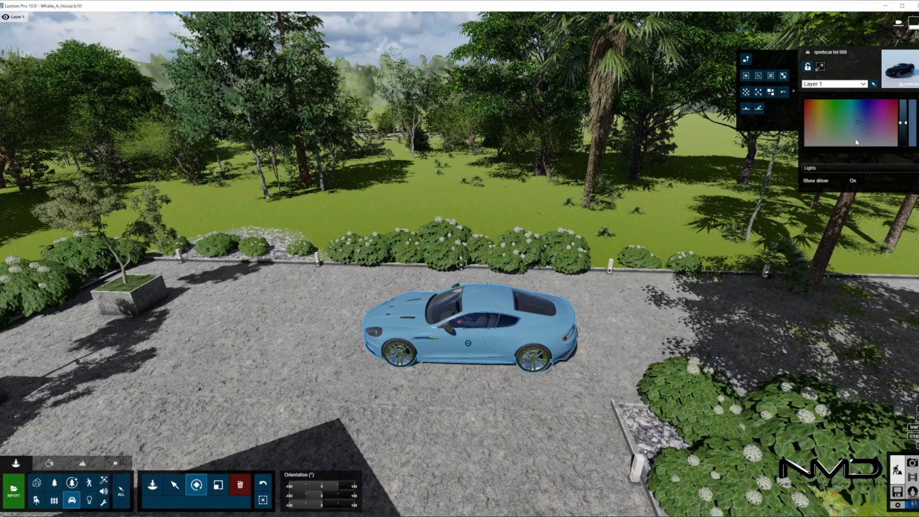
{"action": "left_click", "coordinate": [853, 141]}
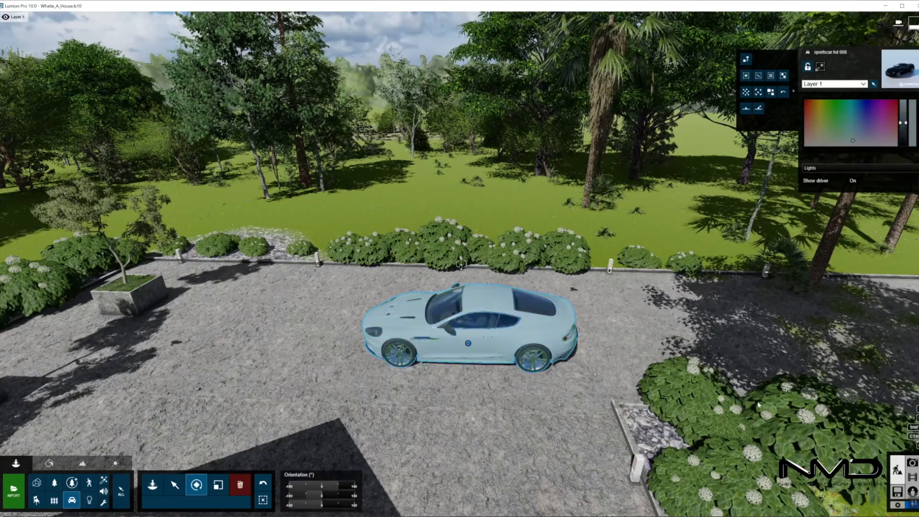
{"action": "left_click", "coordinate": [911, 463]}
{"action": "left_click", "coordinate": [61, 467]}
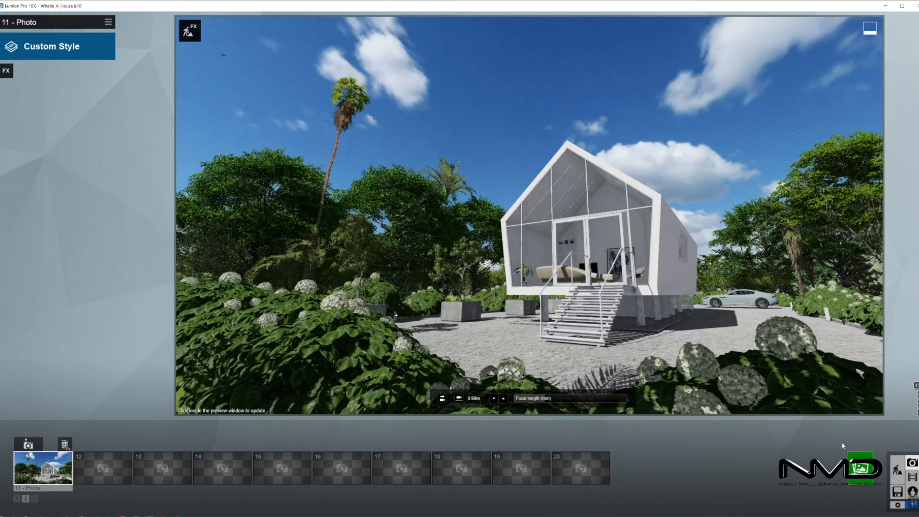
- Place a Lamp05 spotlight from the lights library at the near corner of the front planter
{"action": "left_click", "coordinate": [896, 470]}
{"action": "key", "text": "w"}
{"action": "right_click_drag", "start_coordinate": [459, 162], "coordinate": [460, 192]}
{"action": "key", "text": "s"}
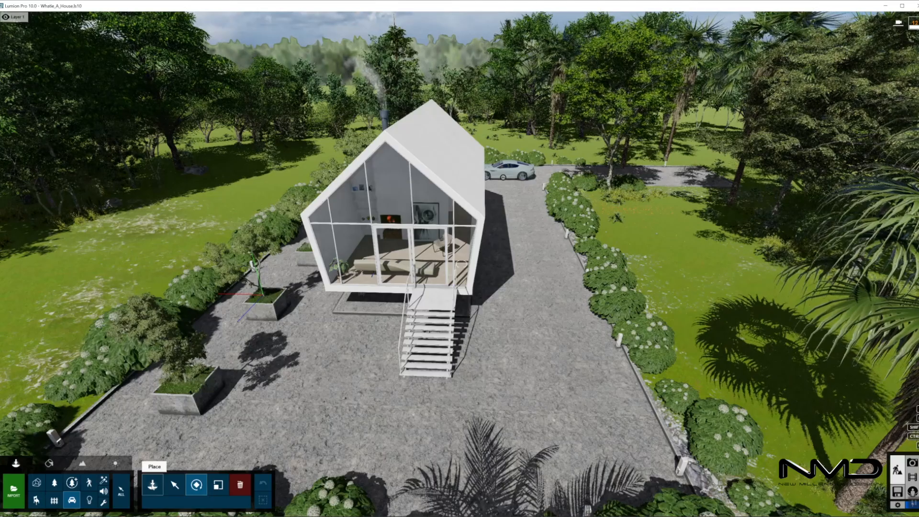
{"action": "left_click", "coordinate": [152, 484]}
{"action": "left_click", "coordinate": [89, 500]}
{"action": "left_click", "coordinate": [59, 147]}
{"action": "right_click_drag", "start_coordinate": [296, 316], "coordinate": [225, 301]}
{"action": "key", "text": "w"}
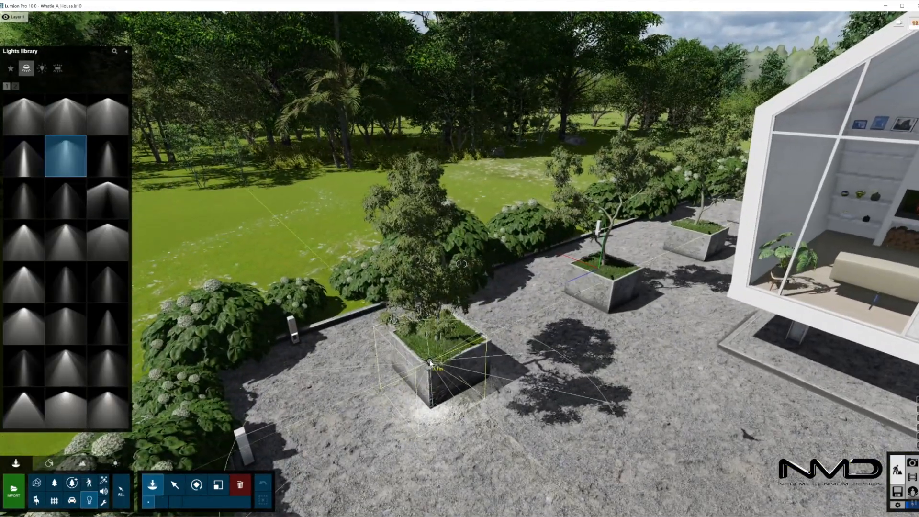
{"action": "left_click", "coordinate": [429, 362]}
{"action": "key", "text": "Escape"}
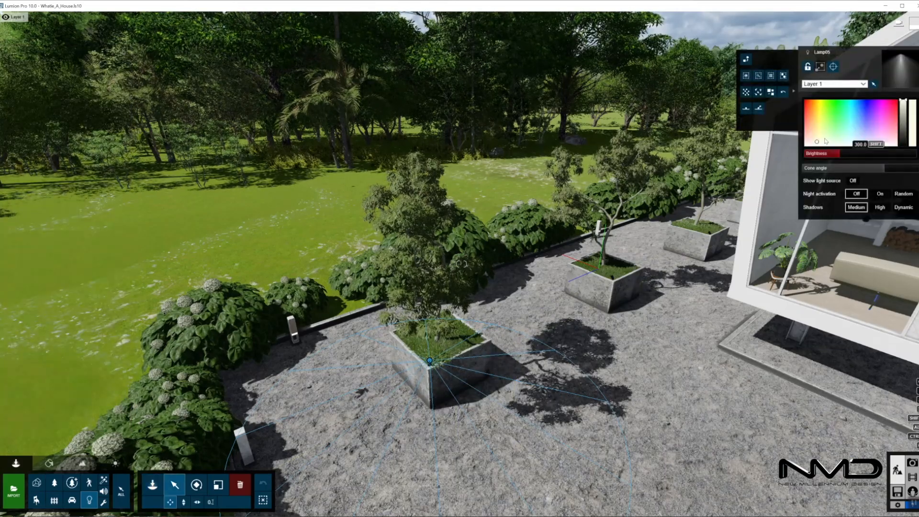
- Aim the front planter's Lamp05 spotlight up into the tree and give it a dimmer, warm yellow tint
{"action": "left_click", "coordinate": [834, 67]}
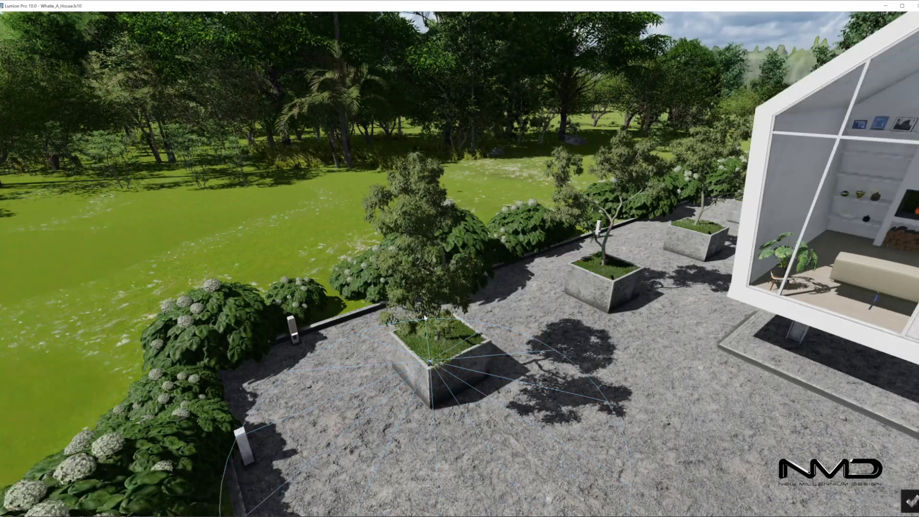
{"action": "left_click", "coordinate": [908, 497]}
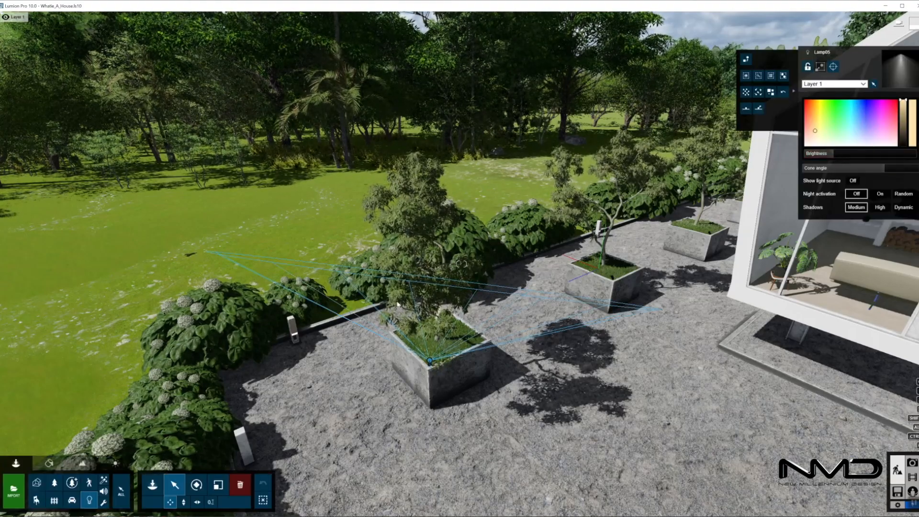
- Copy the aimed warm spotlight from the front planter onto the next planters along the house
{"action": "left_click_drag", "start_coordinate": [429, 361], "coordinate": [710, 234]}
{"action": "right_click_drag", "start_coordinate": [709, 235], "coordinate": [684, 306]}
{"action": "key", "text": "w"}
{"action": "key", "text": "q"}
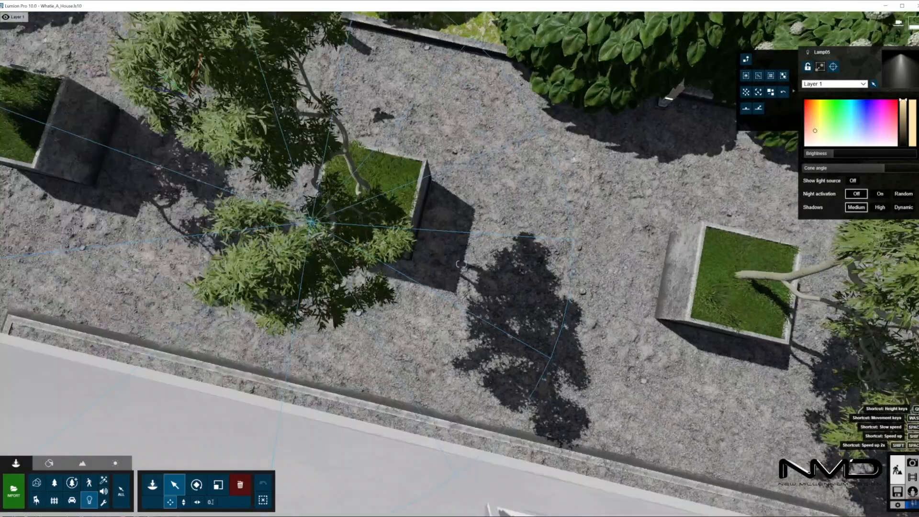
{"action": "right_click_drag", "start_coordinate": [288, 330], "coordinate": [373, 331]}
{"action": "key", "text": "q"}
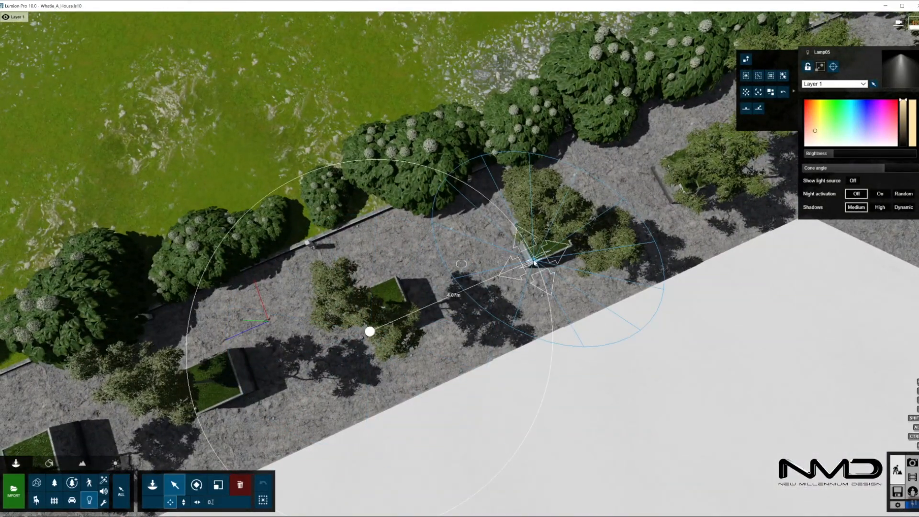
- Copy the spotlight to the near corners of the remaining planters in front of the hydrangea hedge
{"action": "right_click_drag", "start_coordinate": [709, 200], "coordinate": [794, 148]}
{"action": "right_click_drag", "start_coordinate": [461, 263], "coordinate": [373, 256]}
{"action": "key", "text": "w"}
{"action": "key", "text": "shift+s"}
{"action": "key", "text": "w"}
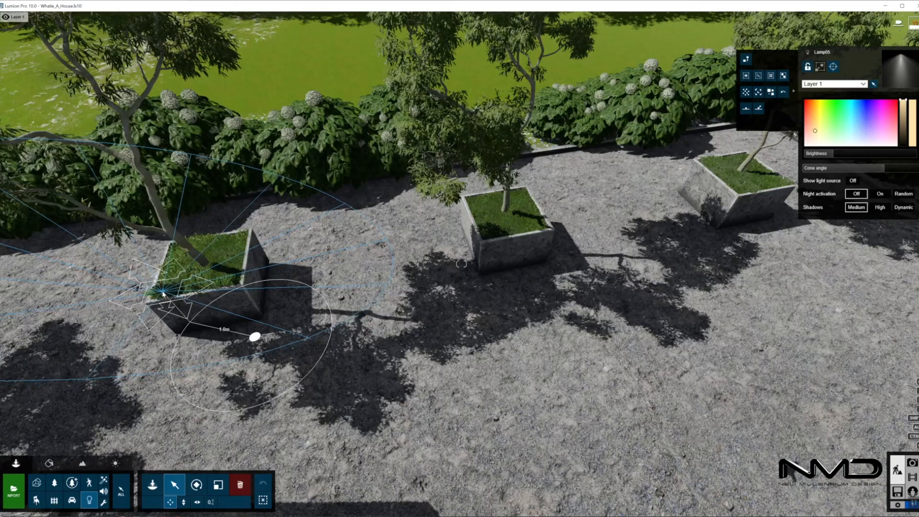
{"action": "left_click_drag", "start_coordinate": [486, 239], "coordinate": [695, 209], "text": "alt"}
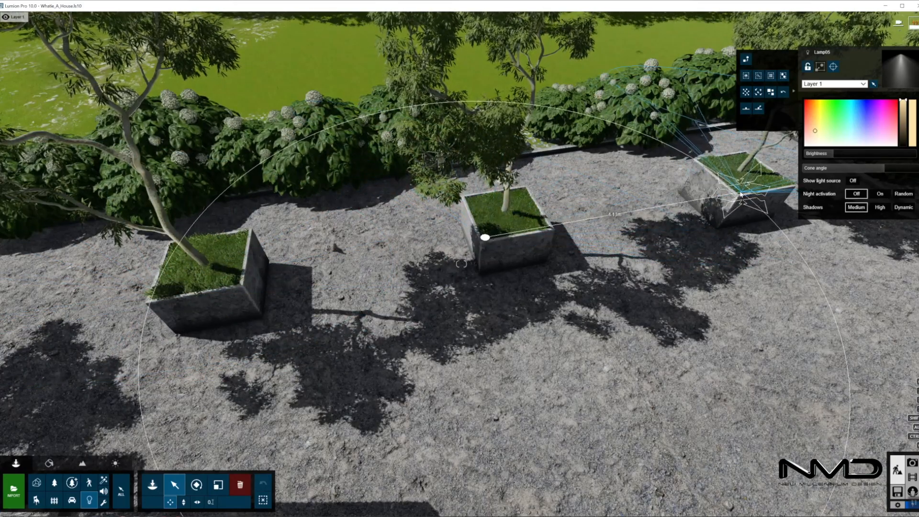
{"action": "right_click_drag", "start_coordinate": [537, 254], "coordinate": [516, 229]}
- Place a Line Light from the lights library on the sloped interior ceiling beside the first light strip
{"action": "right_click_drag", "start_coordinate": [460, 264], "coordinate": [460, 264]}
{"action": "left_click", "coordinate": [154, 487]}
{"action": "left_click", "coordinate": [57, 68]}
{"action": "left_click", "coordinate": [66, 113]}
{"action": "left_click", "coordinate": [357, 230]}
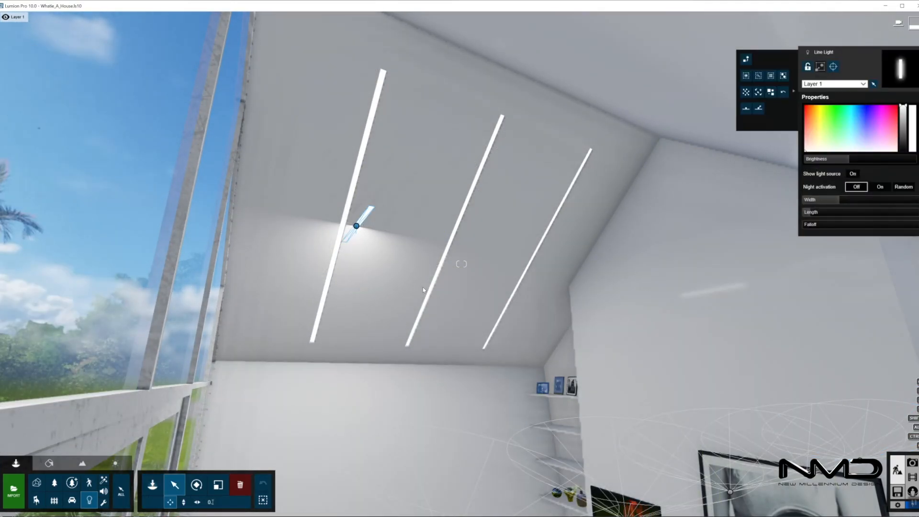
- Rotate the Line Light parallel to the ceiling strip, lengthen it along the strip and narrow its width to 0.0 m
{"action": "right_click_drag", "start_coordinate": [423, 289], "coordinate": [422, 258]}
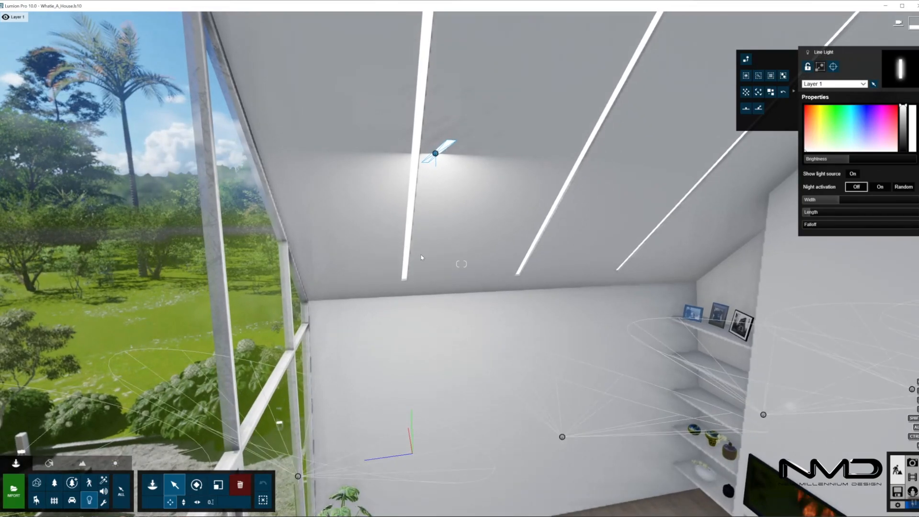
{"action": "key", "text": "r"}
{"action": "left_click_drag", "start_coordinate": [320, 486], "coordinate": [305, 487]}
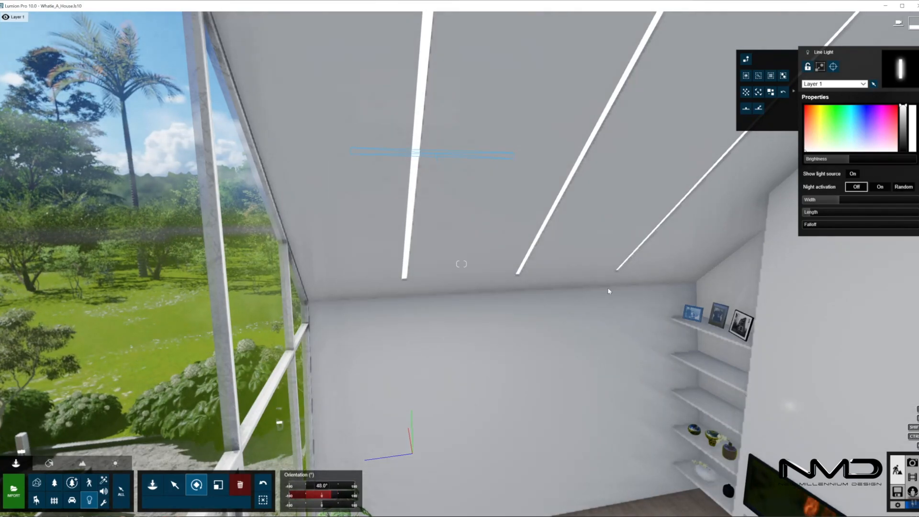
{"action": "left_click_drag", "start_coordinate": [860, 214], "coordinate": [809, 201]}
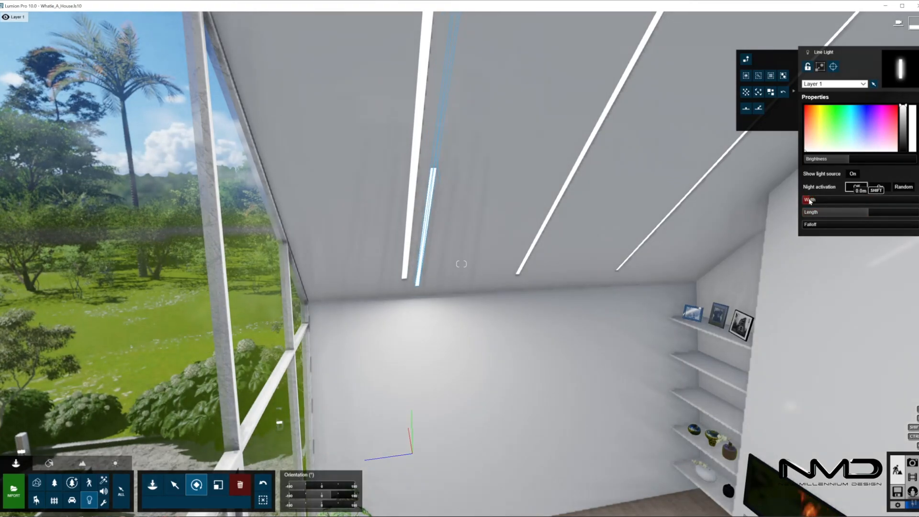
- Tint the Line Light warm orange and fit it over the first ceiling strip
{"action": "right_click_drag", "start_coordinate": [532, 275], "coordinate": [454, 343]}
{"action": "key", "text": "m"}
{"action": "left_click_drag", "start_coordinate": [478, 307], "coordinate": [464, 320]}
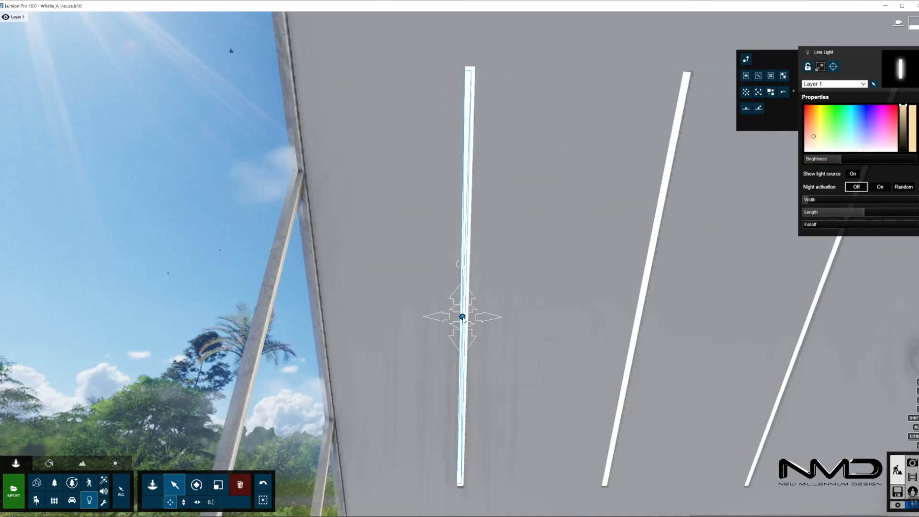
- Copy the warm Line Light onto the other two ceiling strips
{"action": "left_click_drag", "start_coordinate": [463, 319], "coordinate": [805, 331], "text": "alt"}
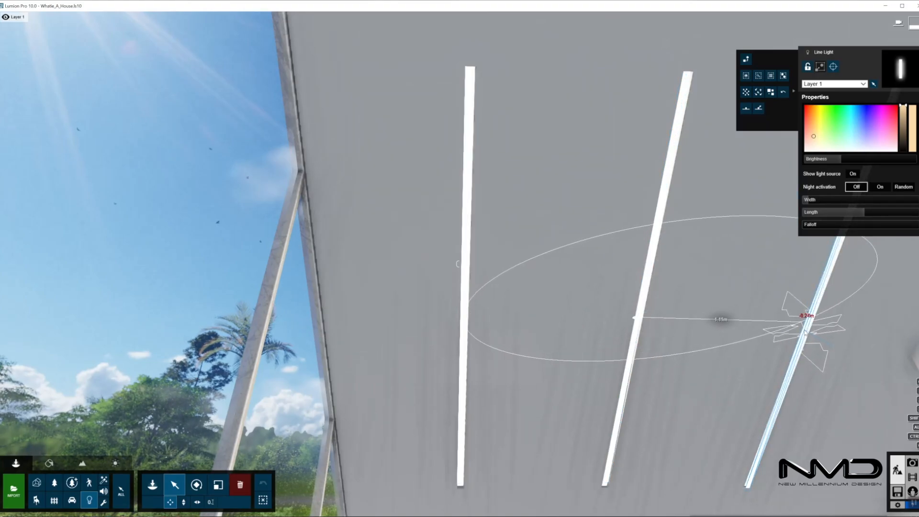
{"action": "key", "text": "s"}
{"action": "right_click_drag", "start_coordinate": [610, 347], "coordinate": [677, 430]}
- Place an Area Light from the lights library inside the glazed front wall, behind the sofa
{"action": "key", "text": "w"}
{"action": "right_click_drag", "start_coordinate": [460, 264], "coordinate": [126, 263]}
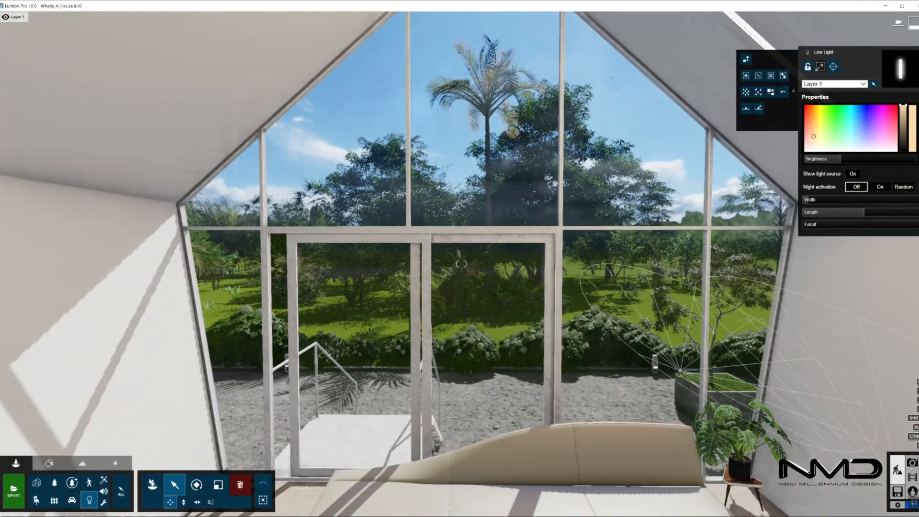
{"action": "left_click", "coordinate": [152, 485]}
{"action": "left_click", "coordinate": [23, 114]}
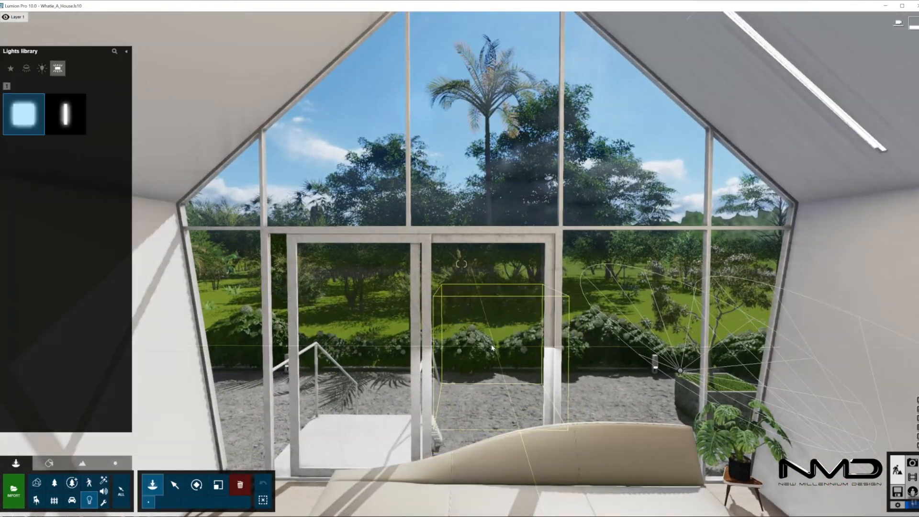
{"action": "left_click", "coordinate": [493, 364]}
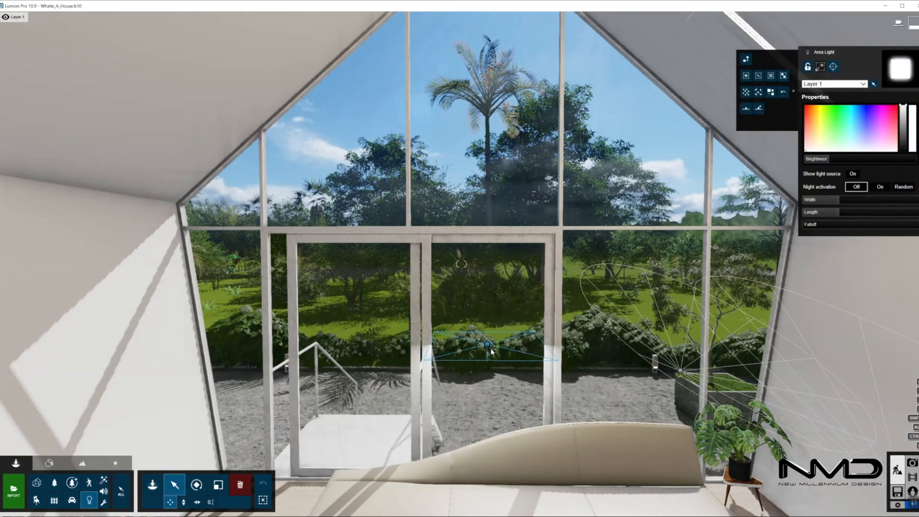
- Turn the Area Light upright, enlarge its width and length to span the glazed front, and raise it
{"action": "key", "text": "r"}
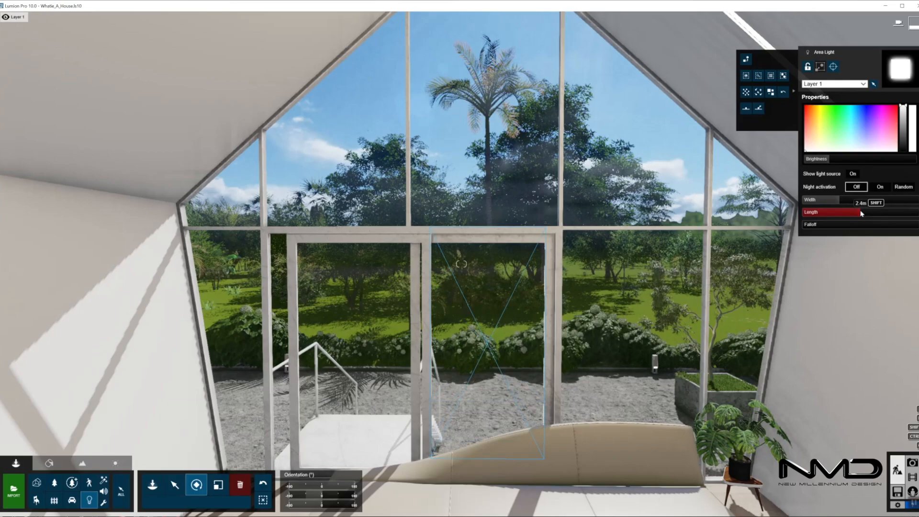
{"action": "left_click_drag", "start_coordinate": [839, 200], "coordinate": [866, 212]}
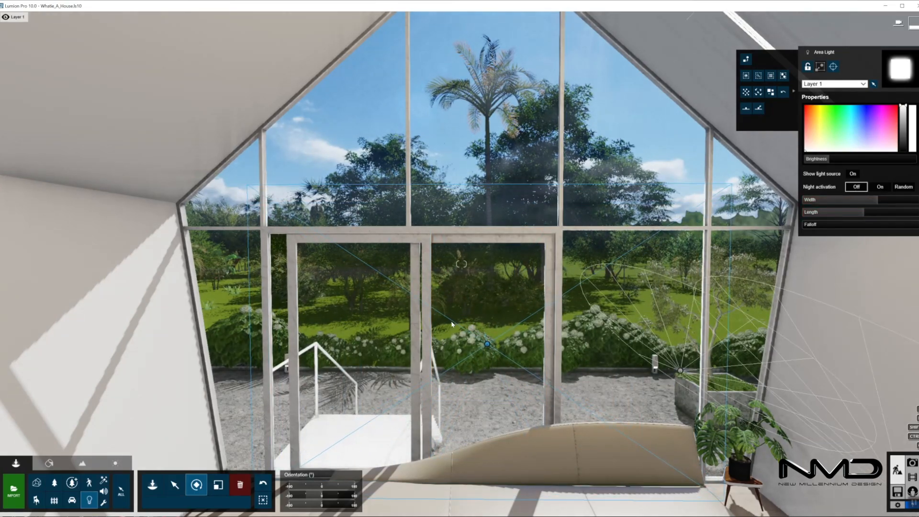
{"action": "key", "text": "m"}
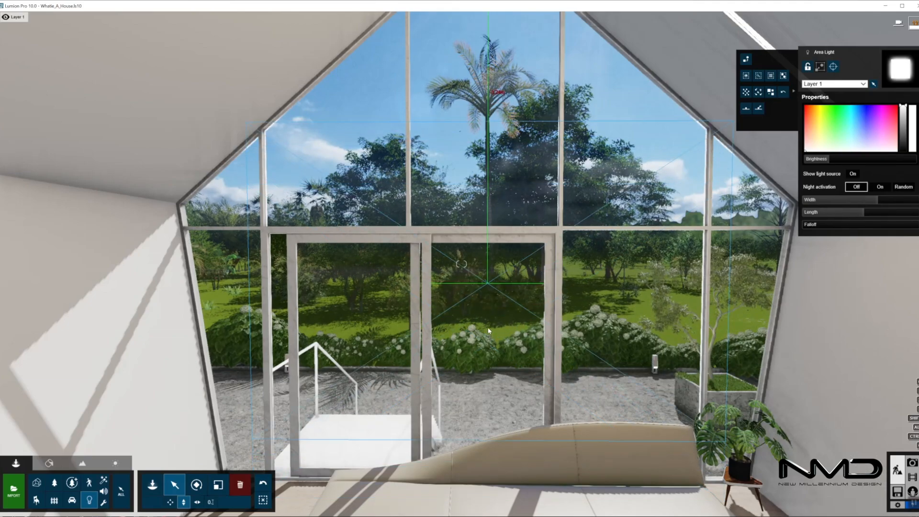
{"action": "left_click_drag", "start_coordinate": [488, 331], "coordinate": [487, 336]}
- Hide the Area Light's visible source, tint it warm orange and adjust its brightness
{"action": "left_click", "coordinate": [852, 174]}
{"action": "key", "text": "w"}
{"action": "right_click_drag", "start_coordinate": [789, 189], "coordinate": [777, 168]}
{"action": "left_click", "coordinate": [814, 137]}
{"action": "left_click_drag", "start_coordinate": [806, 159], "coordinate": [823, 160]}
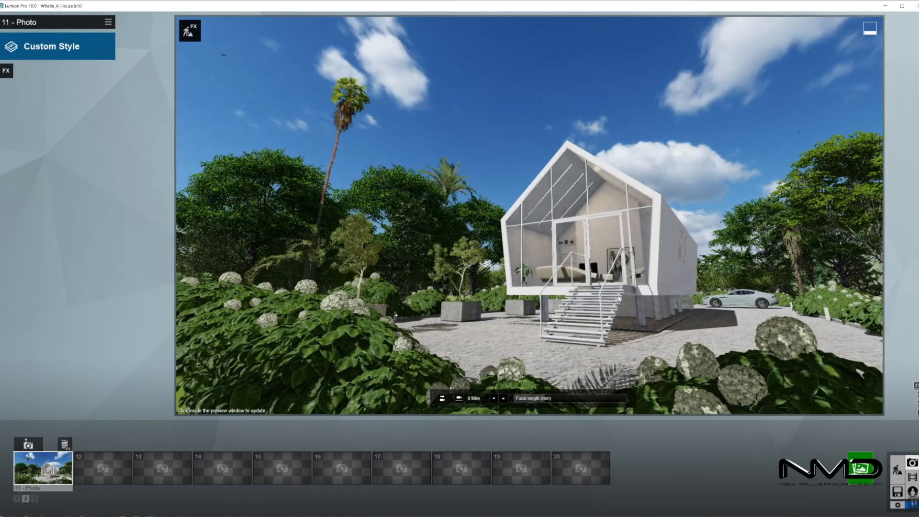
- Apply the Realistic style to the saved photo and add an enabled 2-Point Perspective effect
{"action": "left_click", "coordinate": [72, 50]}
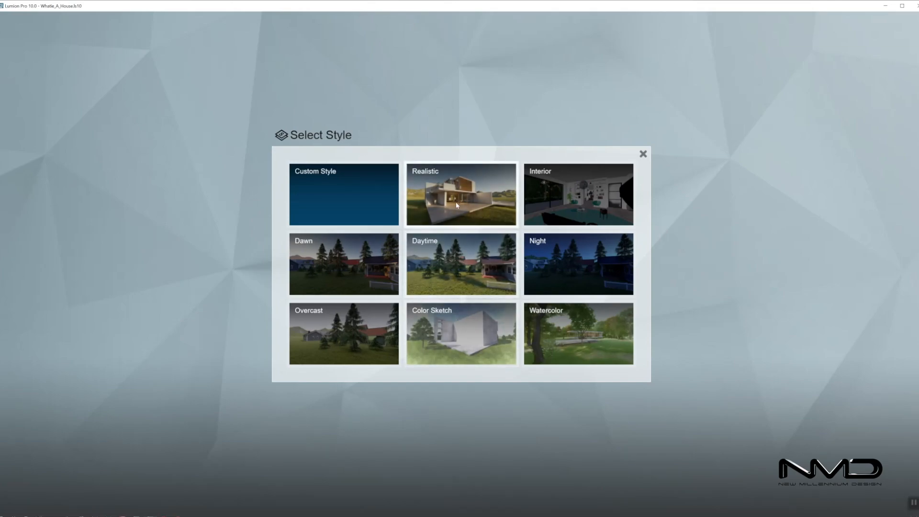
{"action": "left_click", "coordinate": [464, 193]}
{"action": "left_click", "coordinate": [7, 71]}
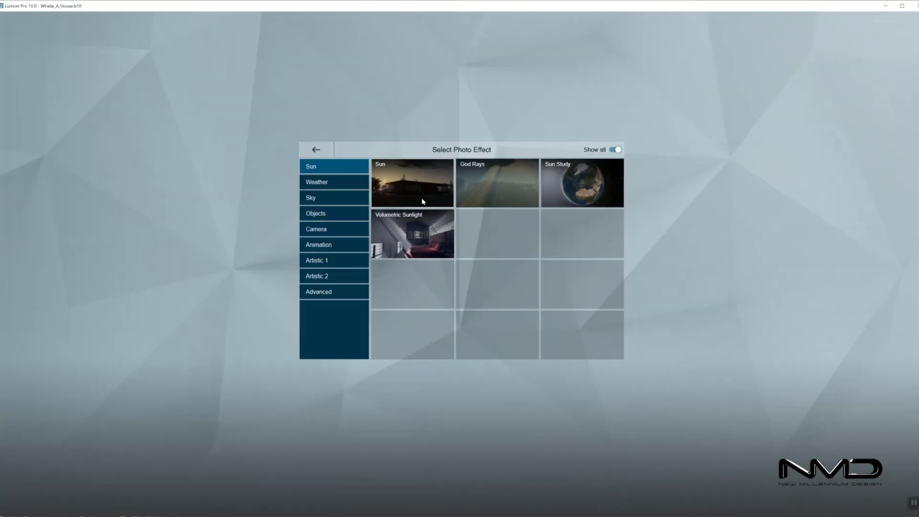
{"action": "left_click", "coordinate": [316, 229]}
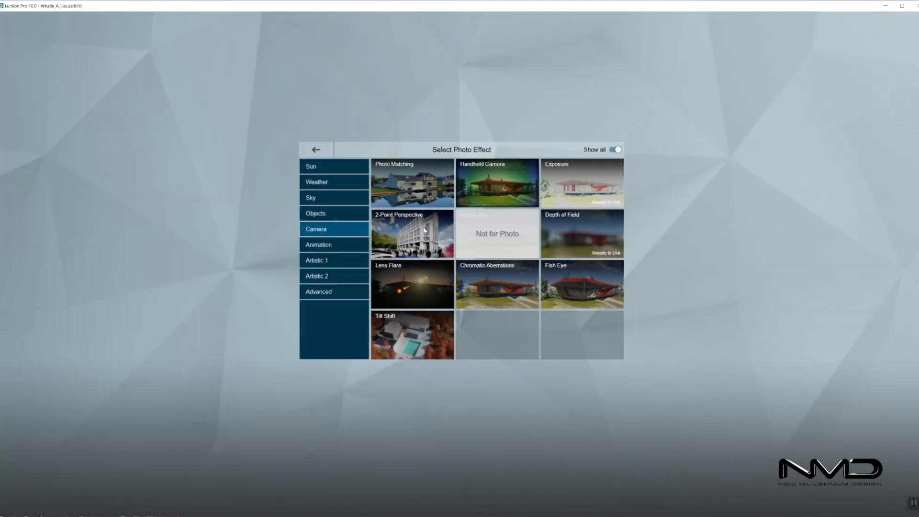
{"action": "left_click", "coordinate": [412, 233]}
{"action": "left_click", "coordinate": [5, 88]}
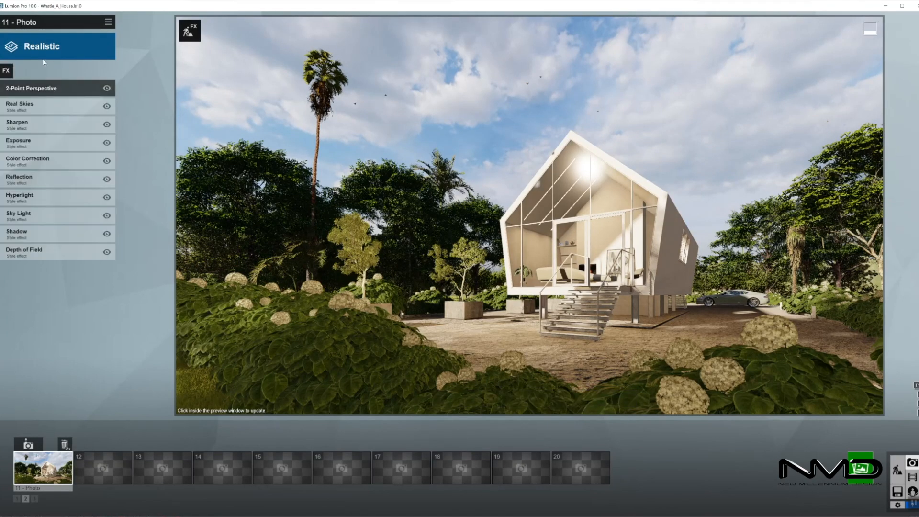
- Switch Real Skies to the third Overcast sky, shift its heading and lower the overall brightness to 0.9
{"action": "left_click", "coordinate": [19, 104]}
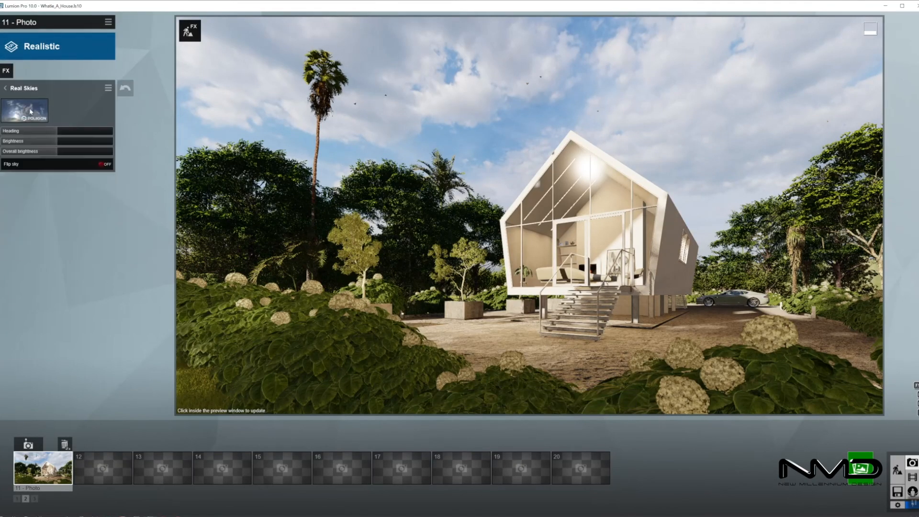
{"action": "left_click", "coordinate": [26, 114]}
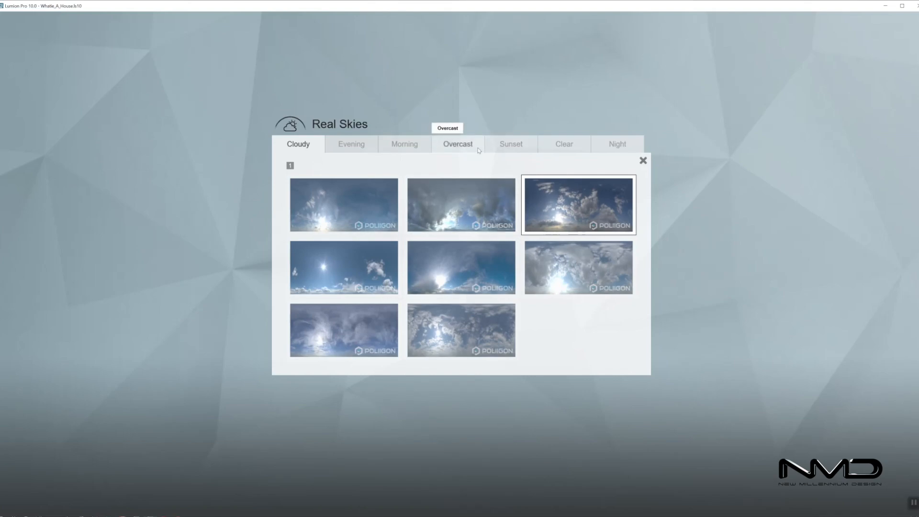
{"action": "left_click", "coordinate": [458, 143]}
{"action": "left_click", "coordinate": [578, 204]}
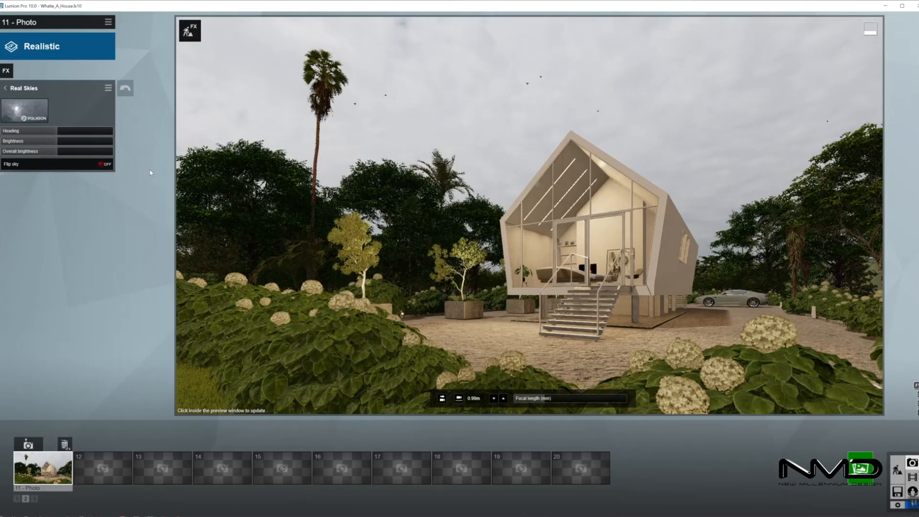
{"action": "left_click_drag", "start_coordinate": [59, 133], "coordinate": [50, 152]}
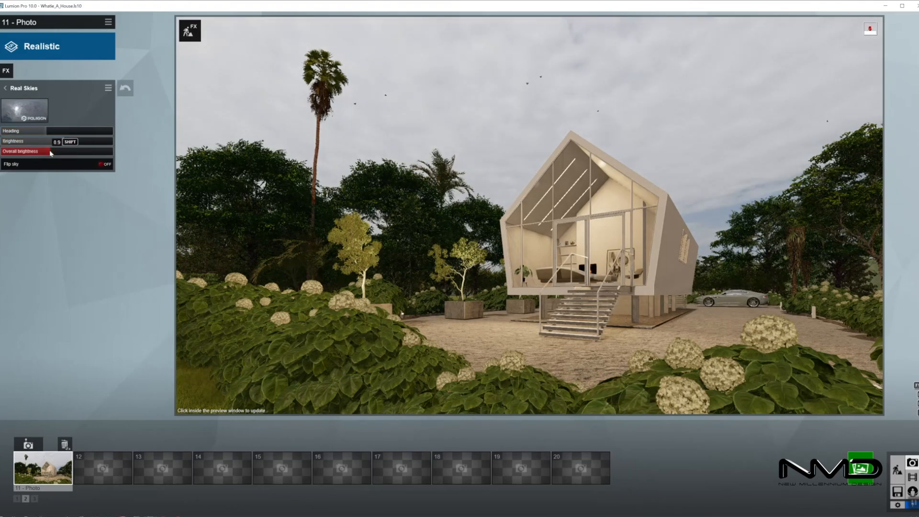
{"action": "left_click", "coordinate": [4, 89]}
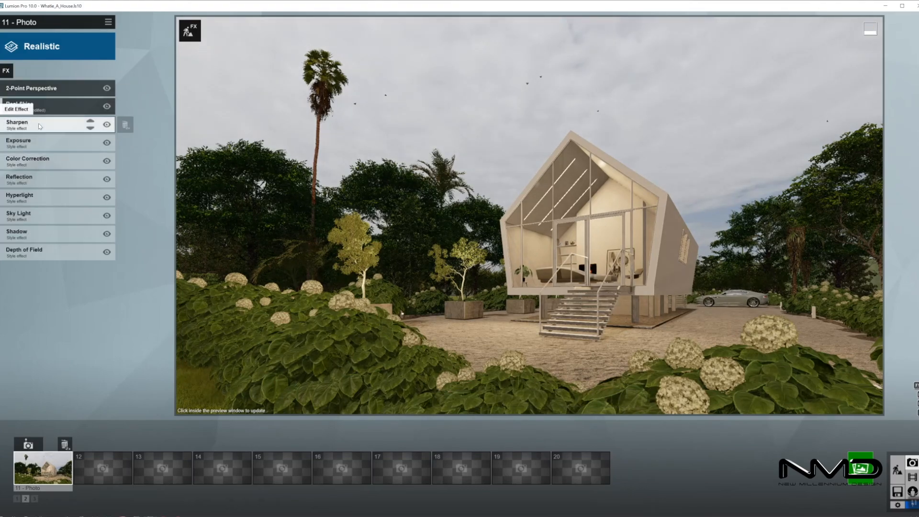
- Adjust the Color Correction temperature and raise the Depth of Field amount
{"action": "left_click", "coordinate": [43, 160]}
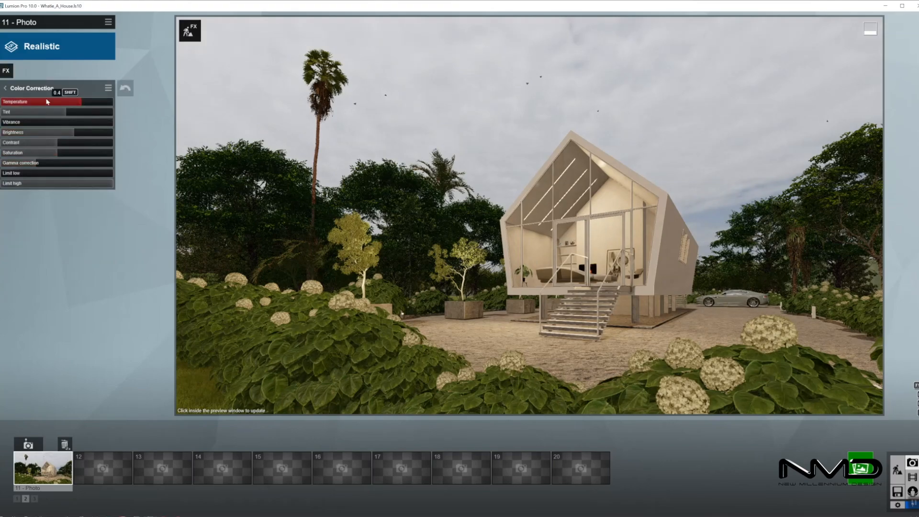
{"action": "left_click", "coordinate": [5, 88]}
{"action": "left_click", "coordinate": [20, 258]}
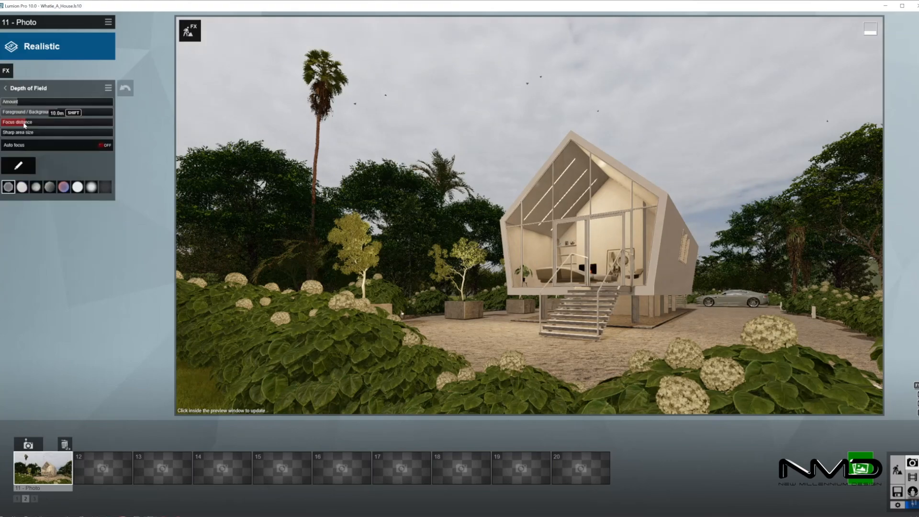
{"action": "left_click", "coordinate": [33, 102]}
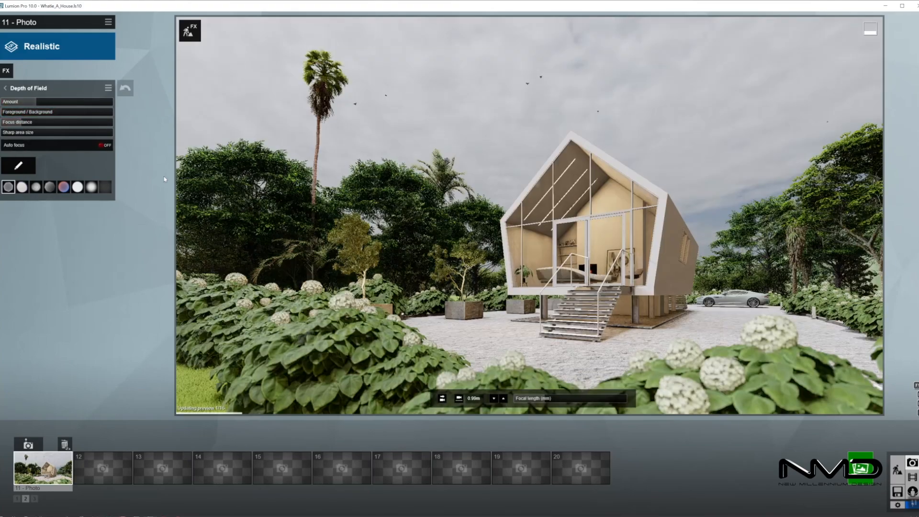
{"action": "left_click", "coordinate": [6, 87]}
- Add a Precipitation effect with fewer particles, a precipitation phase of 0.5 and reduced extra fog
{"action": "left_click", "coordinate": [5, 70]}
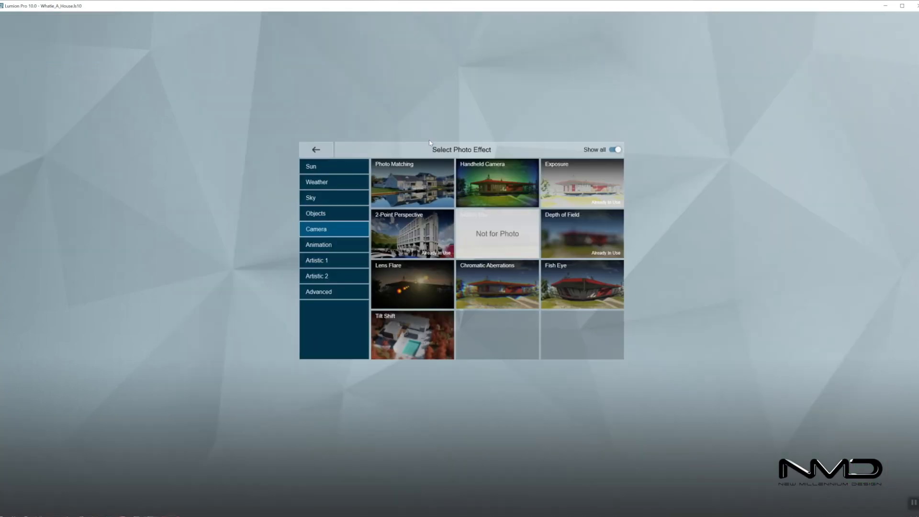
{"action": "left_click", "coordinate": [335, 181]}
{"action": "left_click", "coordinate": [582, 181]}
{"action": "left_click_drag", "start_coordinate": [37, 123], "coordinate": [9, 126]}
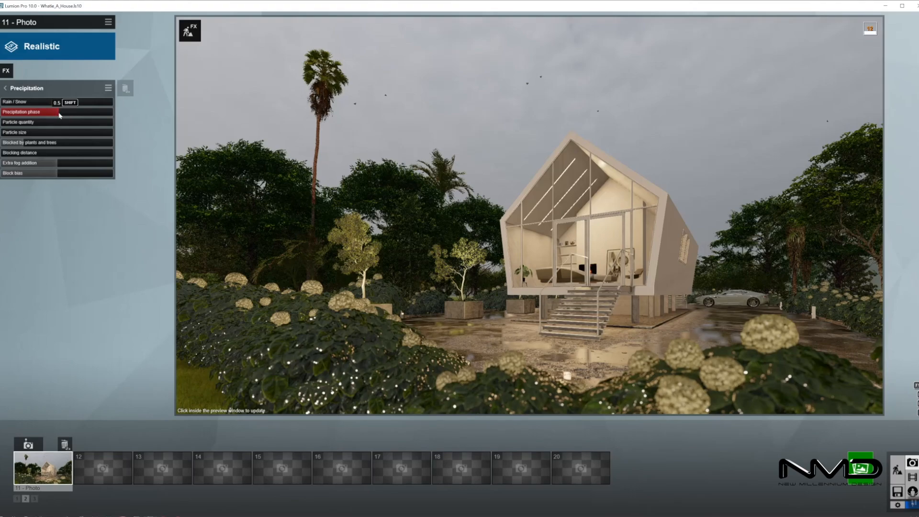
{"action": "left_click_drag", "start_coordinate": [46, 167], "coordinate": [12, 165]}
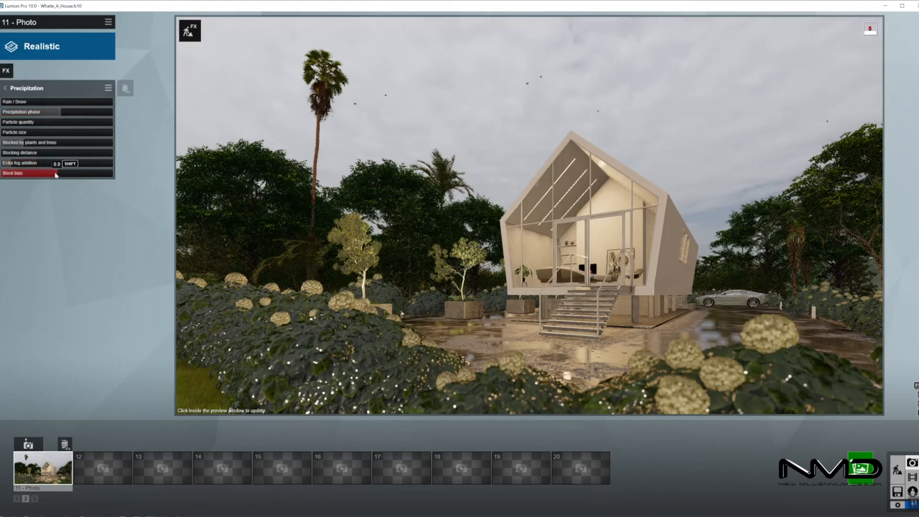
{"action": "left_click", "coordinate": [4, 88]}
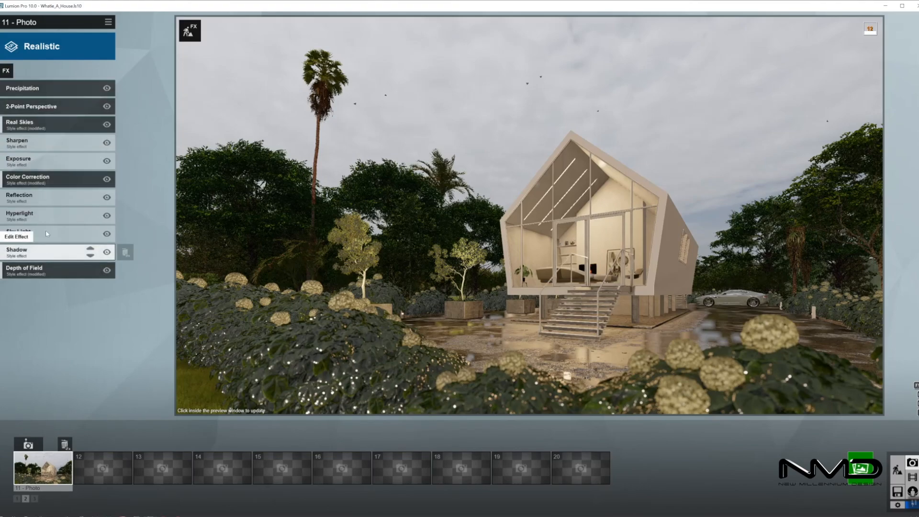
- Review the Shadow, Sky Light and Hyperlight effect settings of the photo
{"action": "left_click", "coordinate": [19, 245]}
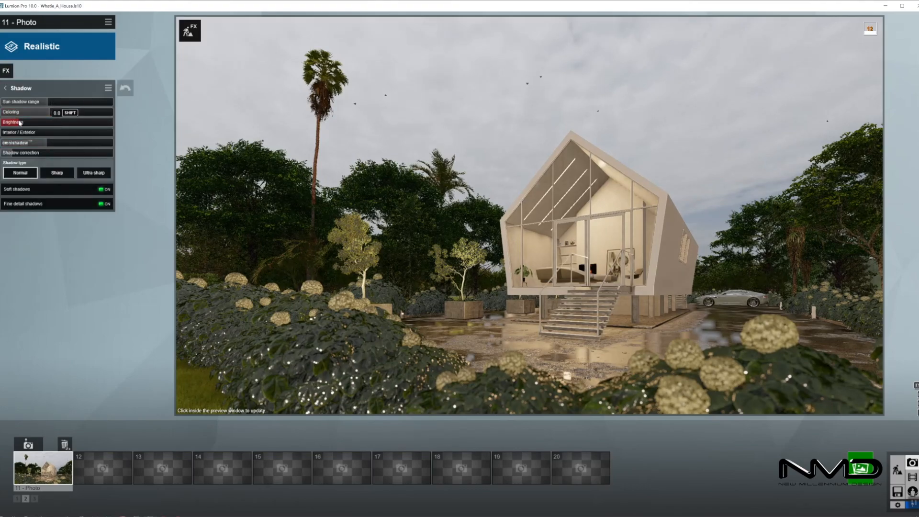
{"action": "left_click", "coordinate": [11, 89]}
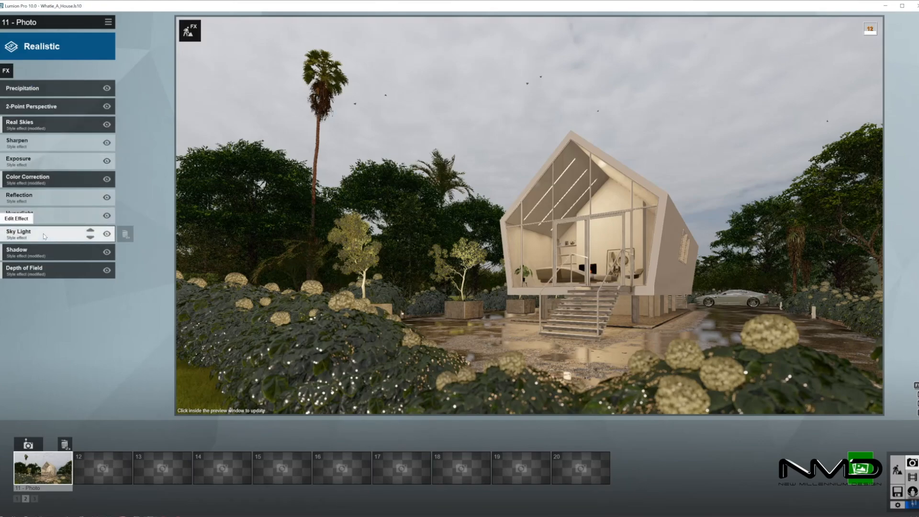
{"action": "left_click", "coordinate": [29, 232]}
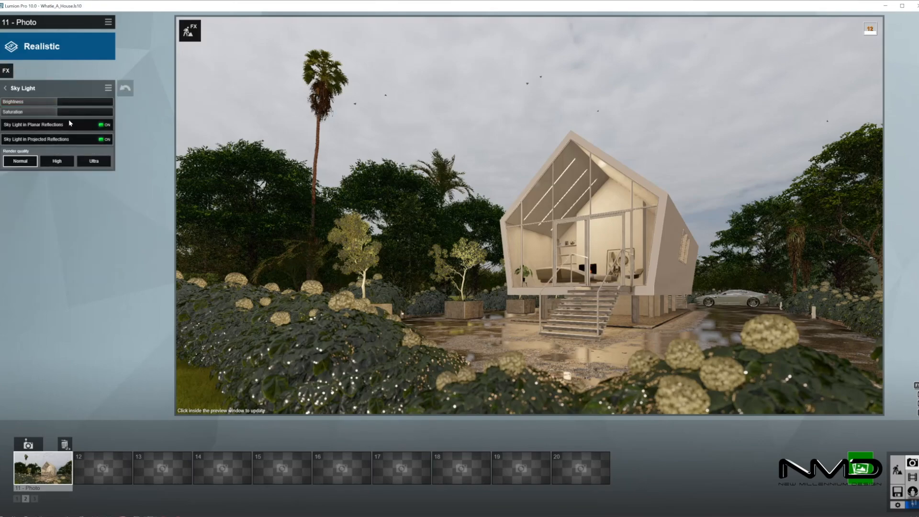
{"action": "left_click", "coordinate": [7, 89]}
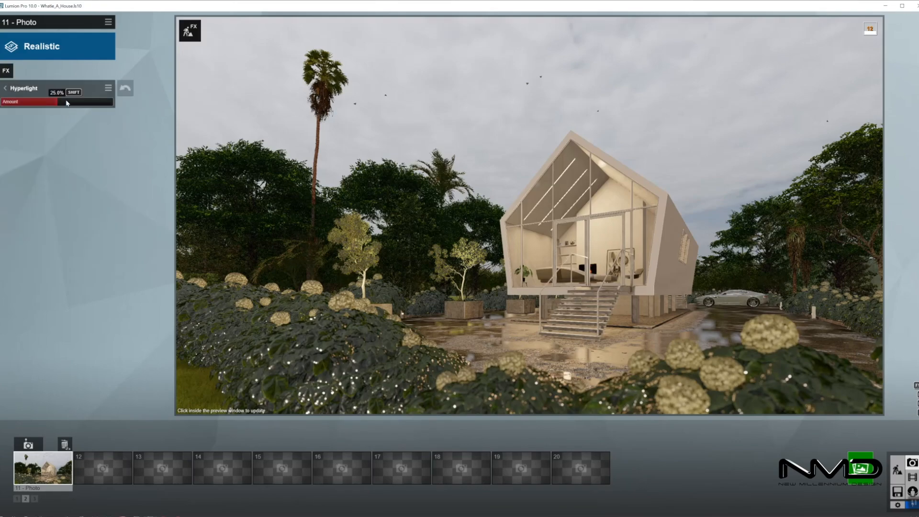
{"action": "left_click", "coordinate": [5, 88]}
- Add reflection planes for the house's front glazing and the ground in the Reflection effect, and check the Sharpen intensity
{"action": "left_click", "coordinate": [51, 203]}
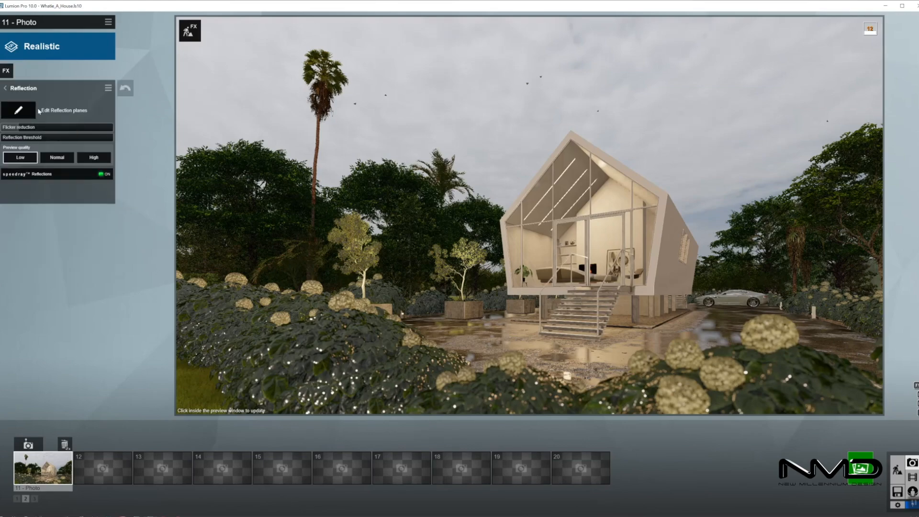
{"action": "left_click", "coordinate": [17, 114]}
{"action": "left_click", "coordinate": [9, 500]}
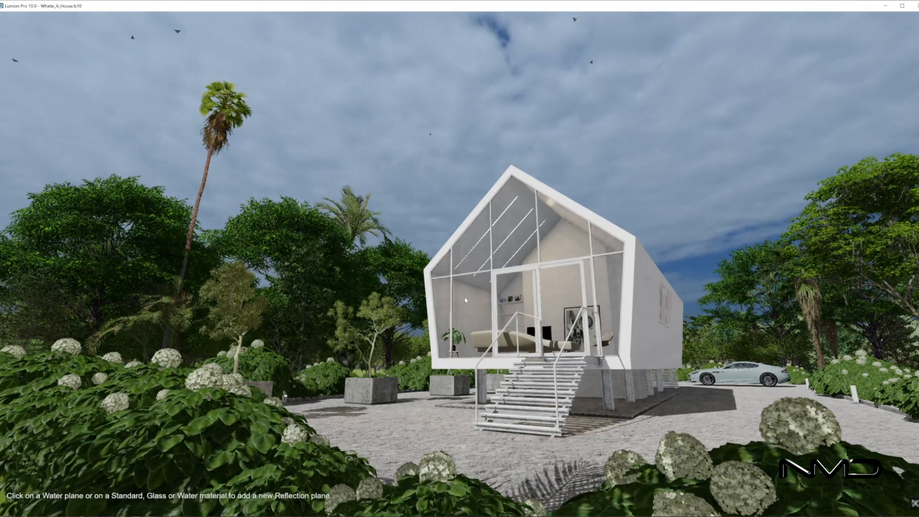
{"action": "left_click", "coordinate": [459, 311]}
{"action": "left_click", "coordinate": [29, 500]}
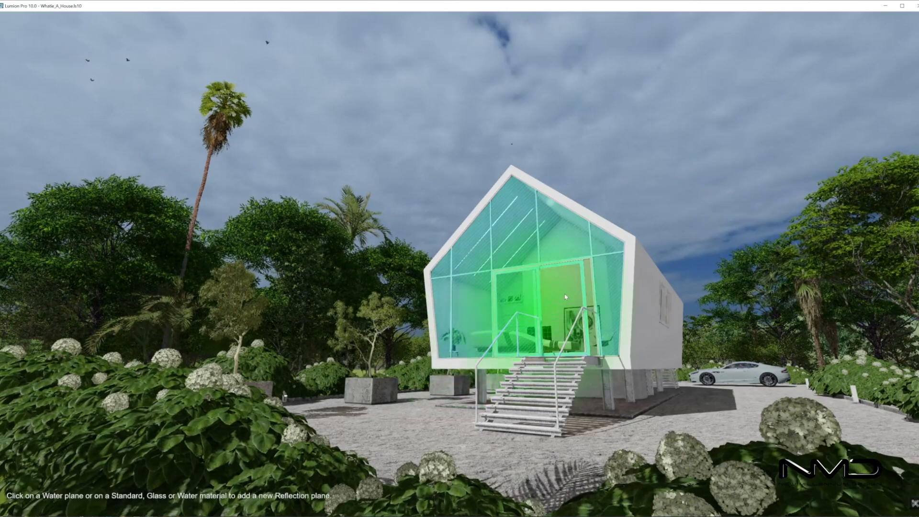
{"action": "left_click", "coordinate": [502, 311]}
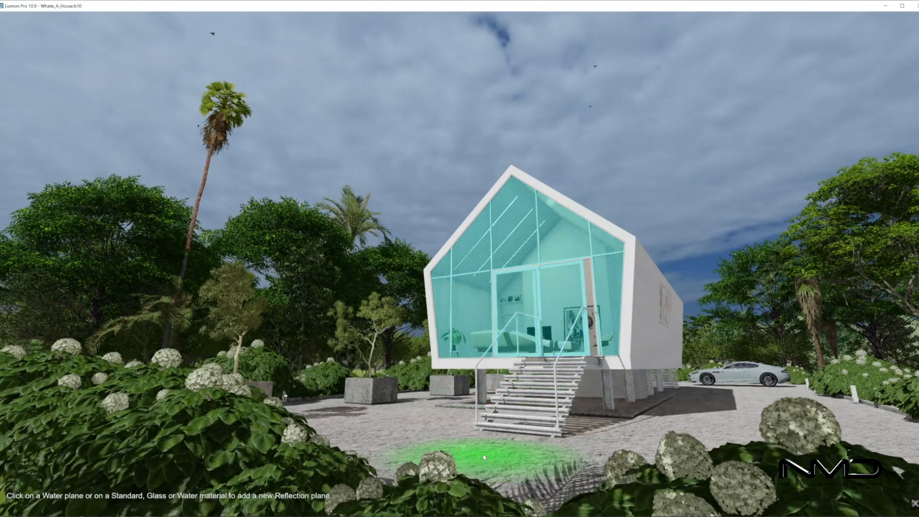
{"action": "left_click", "coordinate": [416, 479]}
{"action": "left_click", "coordinate": [909, 499]}
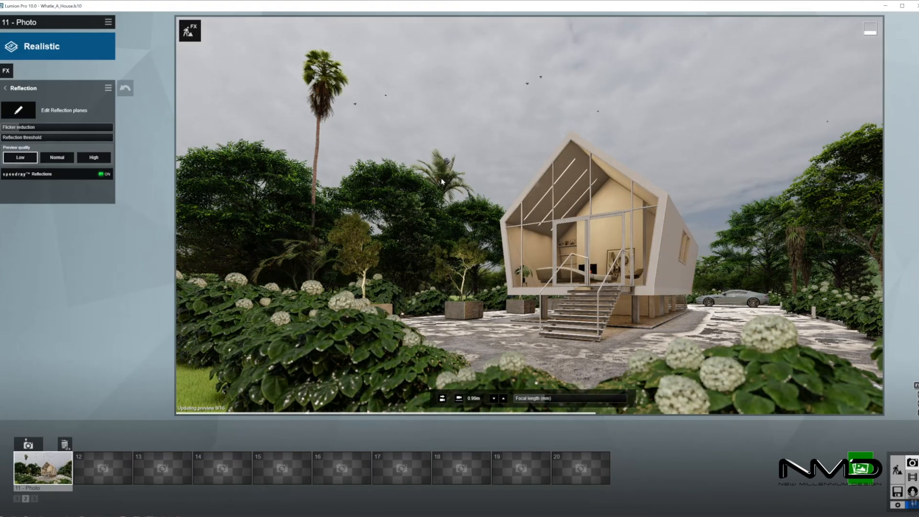
{"action": "left_click", "coordinate": [7, 89]}
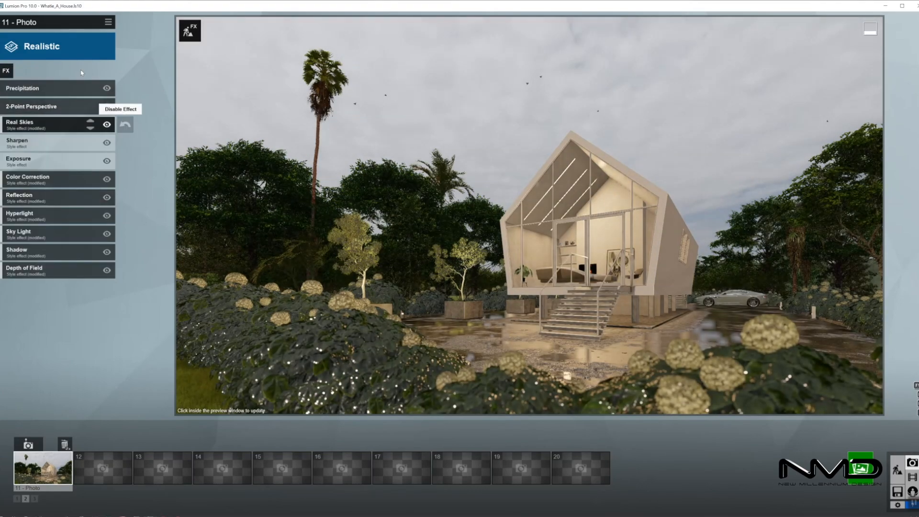
{"action": "left_click", "coordinate": [21, 138]}
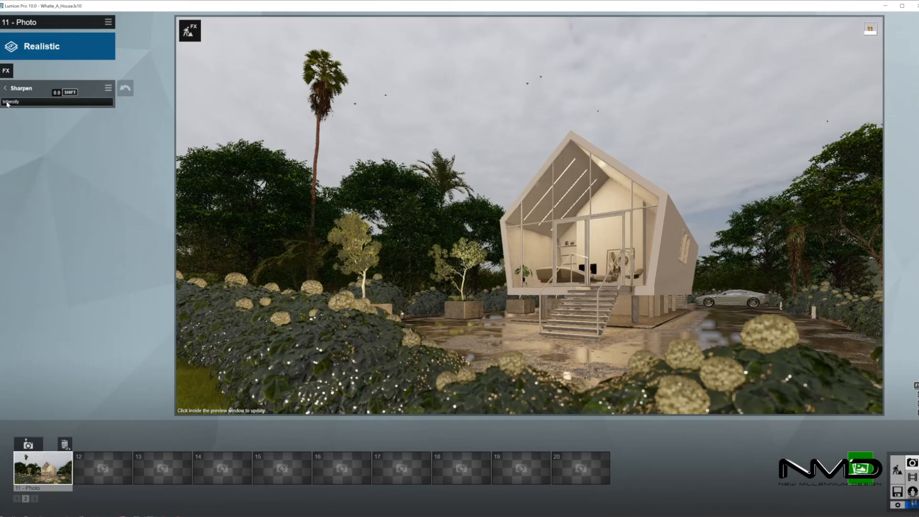
{"action": "left_click", "coordinate": [6, 89]}
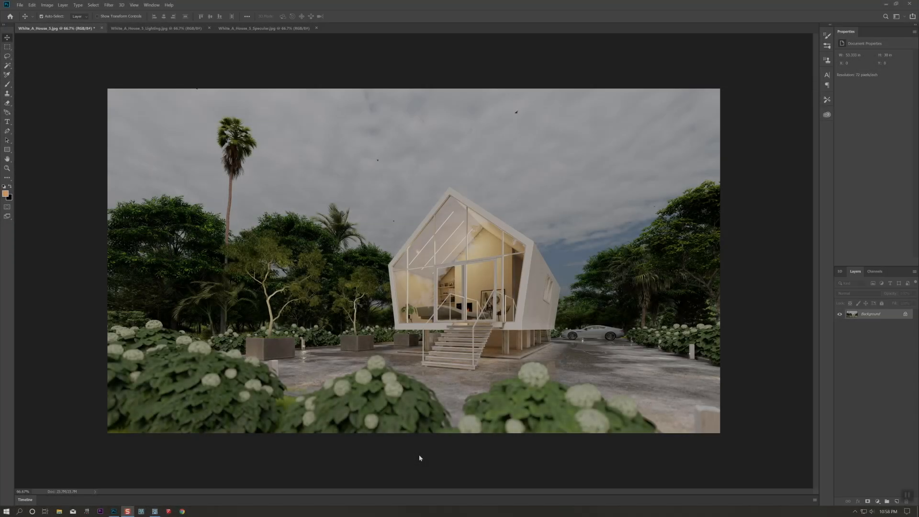
- In Photoshop, copy the specular render onto the main house image, blend it with Screen and lower its opacity to about 79%
{"action": "key", "text": "ctrl+Tab"}
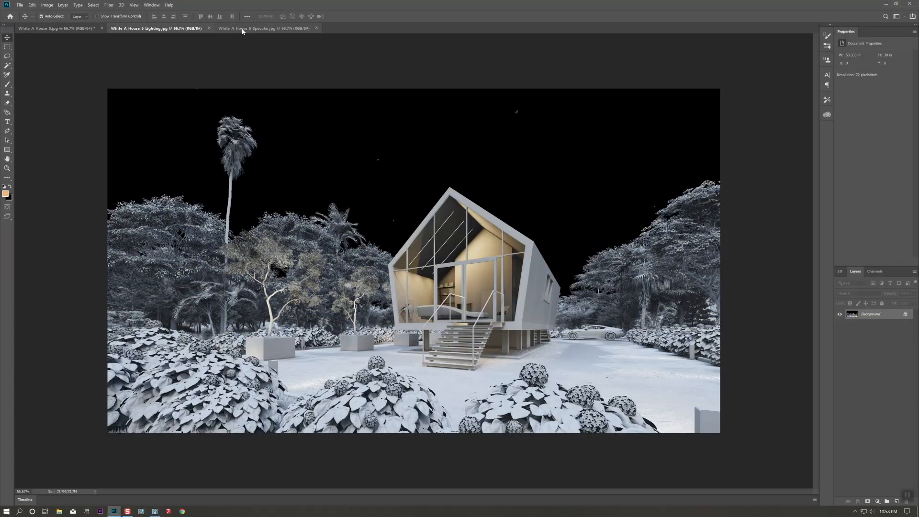
{"action": "key", "text": "ctrl+Tab"}
{"action": "left_click_drag", "start_coordinate": [126, 82], "coordinate": [515, 268]}
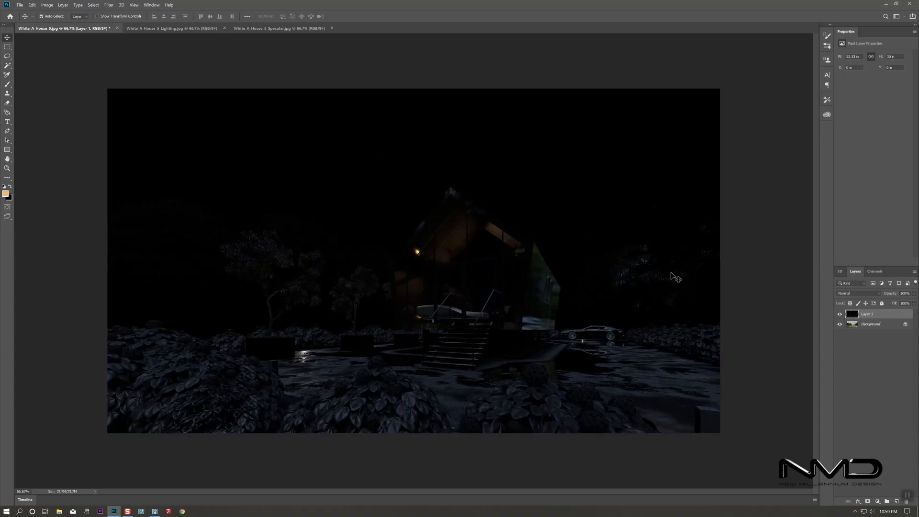
{"action": "left_click", "coordinate": [856, 293]}
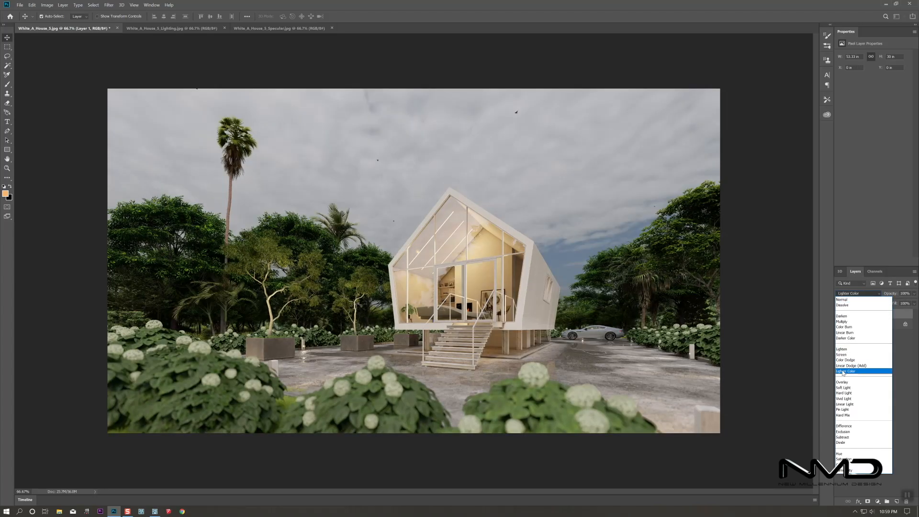
{"action": "left_click", "coordinate": [851, 358]}
{"action": "left_click", "coordinate": [915, 294]}
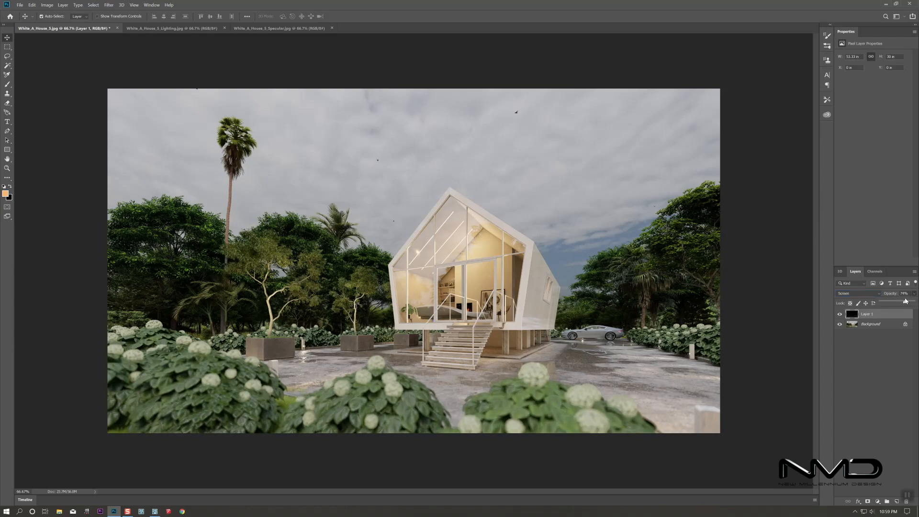
- Duplicate the Background layer and merge the copy with the specular layer
{"action": "left_click_drag", "start_coordinate": [881, 330], "coordinate": [896, 501]}
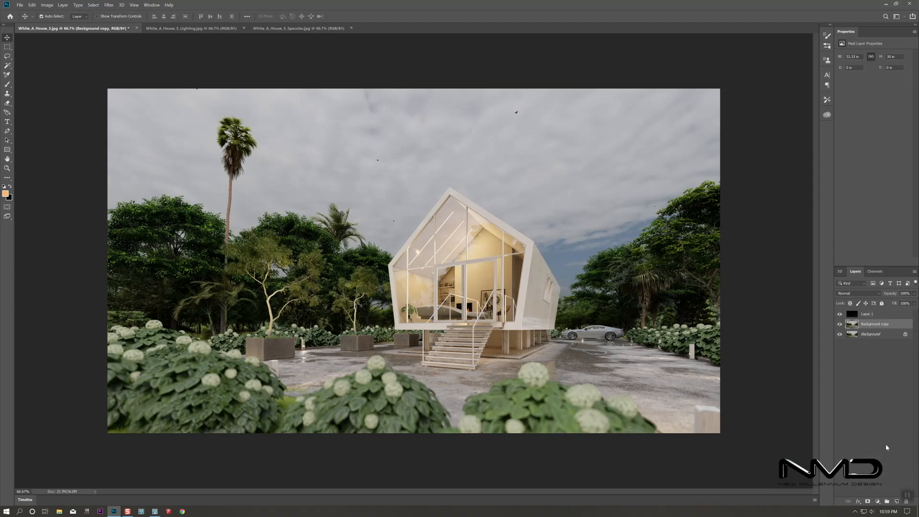
{"action": "left_click", "coordinate": [868, 314], "text": "shift"}
{"action": "right_click", "coordinate": [868, 313]}
{"action": "left_click", "coordinate": [845, 220]}
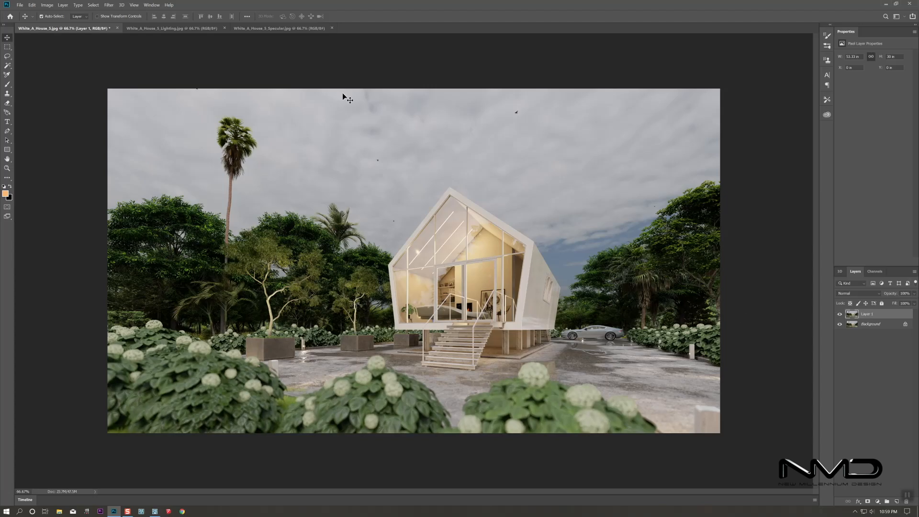
- Copy the lighting render onto the main house image, blend it with Soft Light and lower its opacity to about 13%
{"action": "left_click", "coordinate": [171, 28]}
{"action": "mouse_move", "coordinate": [232, 109]}
{"action": "left_mouse_down"}
{"action": "mouse_move", "coordinate": [65, 28]}
{"action": "mouse_move", "coordinate": [406, 249]}
{"action": "mouse_move", "coordinate": [455, 269]}
{"action": "left_mouse_up"}
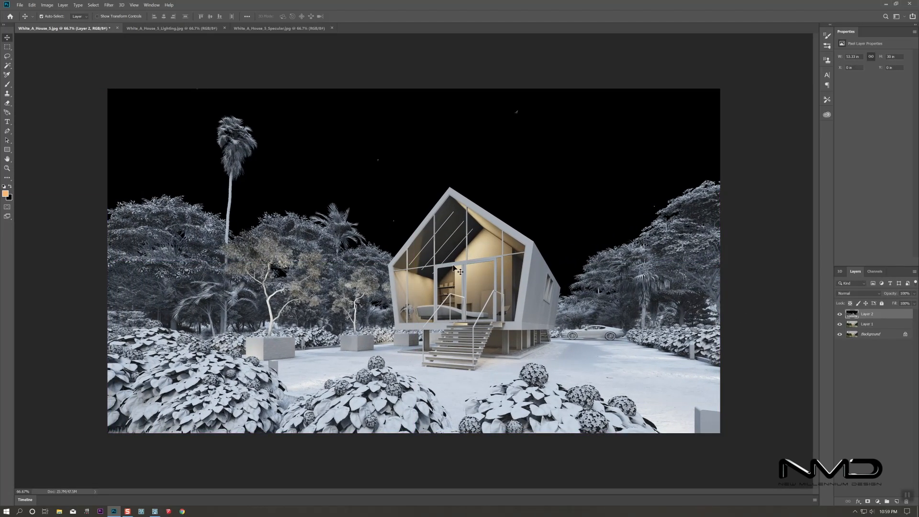
{"action": "left_click", "coordinate": [857, 293]}
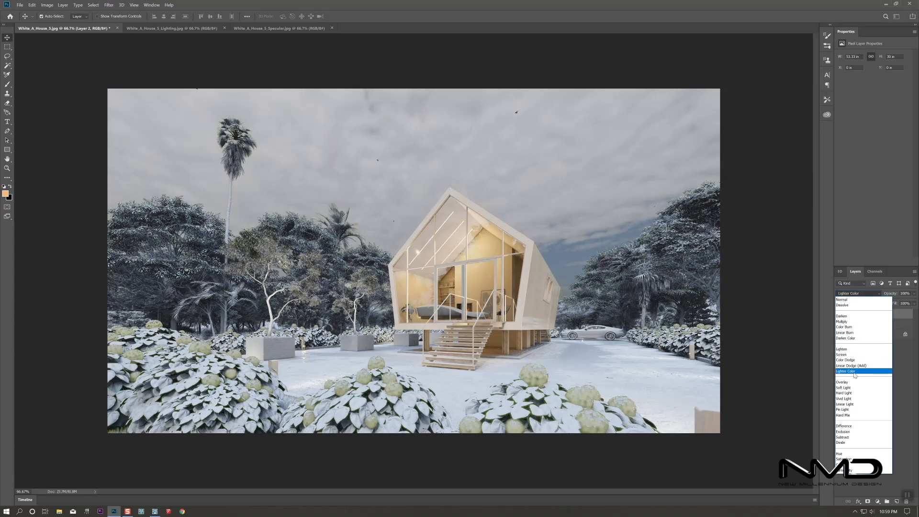
{"action": "left_click", "coordinate": [856, 386]}
{"action": "left_click", "coordinate": [914, 295]}
{"action": "left_click_drag", "start_coordinate": [913, 302], "coordinate": [879, 301]}
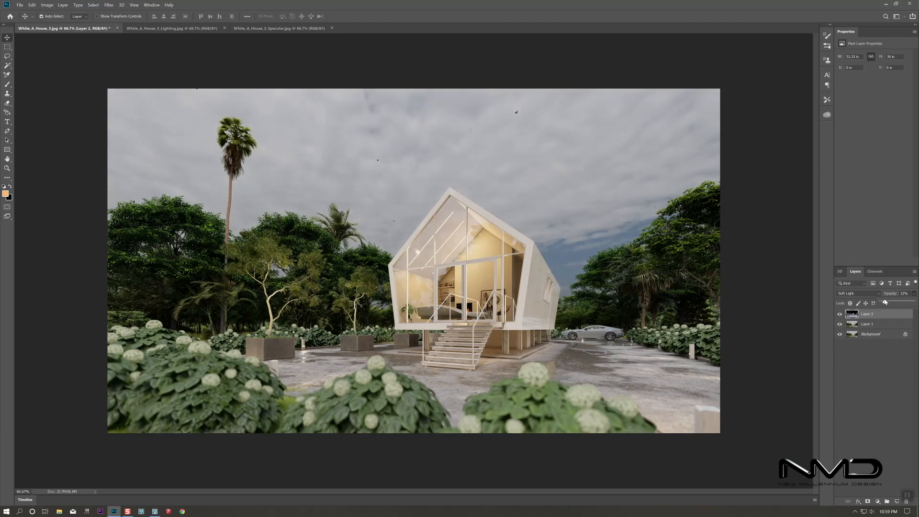
- Merge the lighting layer with the combined layer beneath it and duplicate the merged layer
{"action": "right_click", "coordinate": [880, 326]}
{"action": "left_click", "coordinate": [856, 233]}
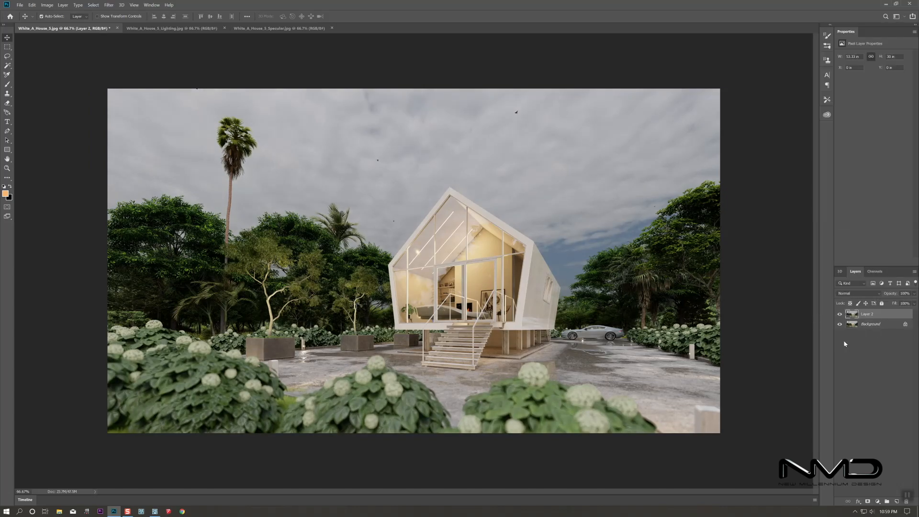
{"action": "left_click_drag", "start_coordinate": [842, 317], "coordinate": [896, 501]}
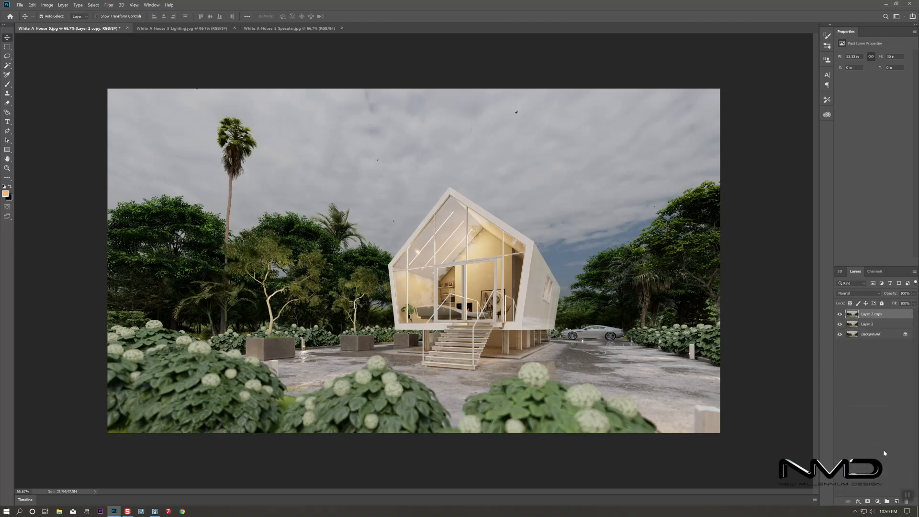
- Open the Camera Raw filter on the duplicate, try the automatic tone and reset it, then set Clarity to +28 and Dehaze to +6
{"action": "left_click", "coordinate": [107, 5]}
{"action": "left_click", "coordinate": [117, 46]}
{"action": "left_click", "coordinate": [743, 224]}
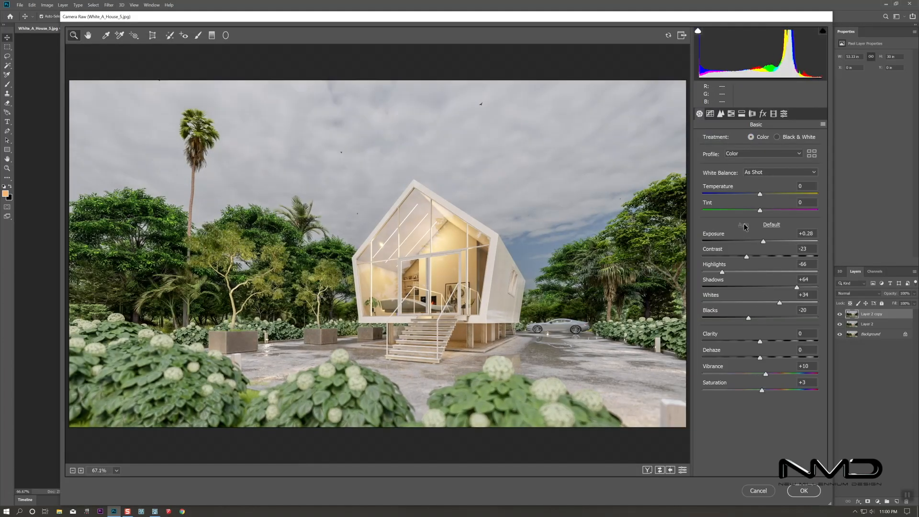
{"action": "left_click", "coordinate": [771, 225]}
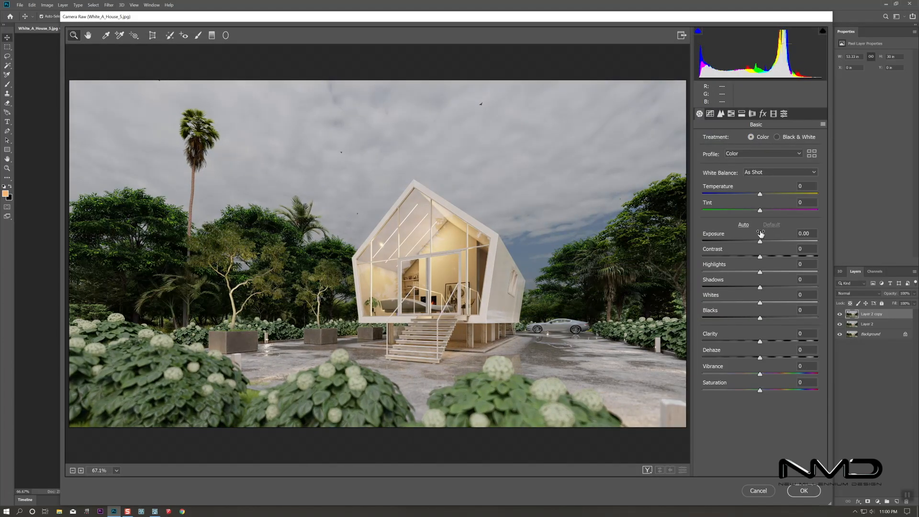
{"action": "left_click", "coordinate": [761, 341]}
{"action": "mouse_move", "coordinate": [761, 341]}
{"action": "left_mouse_down"}
{"action": "mouse_move", "coordinate": [777, 343]}
{"action": "mouse_move", "coordinate": [763, 358]}
{"action": "left_mouse_up"}
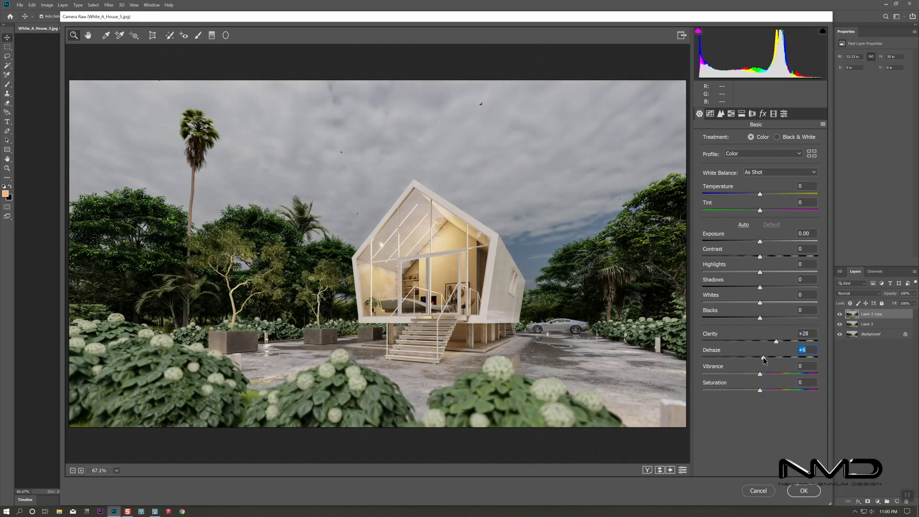
- Set Vibrance +9, Saturation -6, Blacks -13, Whites +13, Shadows +41, Highlights -73, Contrast -6 and Exposure +0.05, then apply the filter and compare before and after
{"action": "left_click_drag", "start_coordinate": [759, 390], "coordinate": [766, 376]}
{"action": "left_click_drag", "start_coordinate": [760, 318], "coordinate": [755, 319]}
{"action": "left_click_drag", "start_coordinate": [760, 287], "coordinate": [760, 242]}
{"action": "left_click", "coordinate": [760, 271]}
{"action": "left_click_drag", "start_coordinate": [755, 319], "coordinate": [753, 320]}
{"action": "left_click_drag", "start_coordinate": [725, 271], "coordinate": [717, 272]}
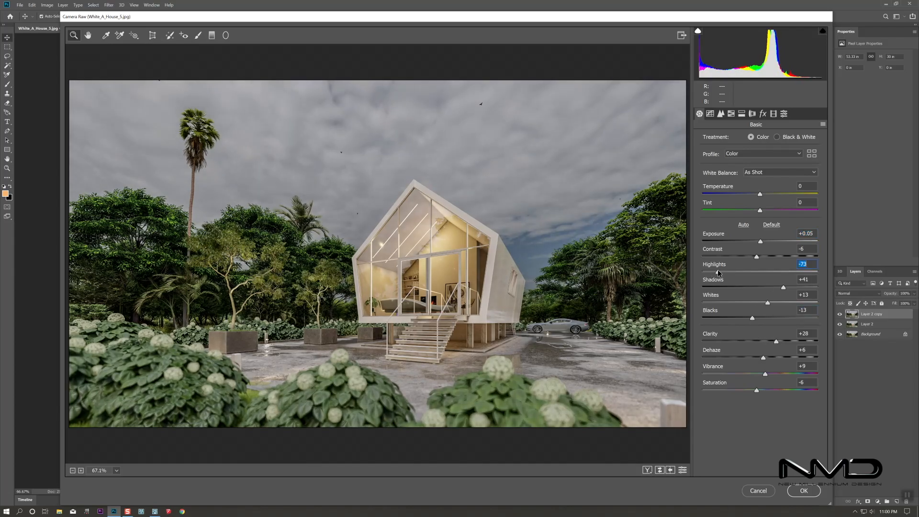
{"action": "left_click", "coordinate": [792, 488]}
{"action": "left_click", "coordinate": [839, 315]}
{"action": "left_click", "coordinate": [839, 315]}
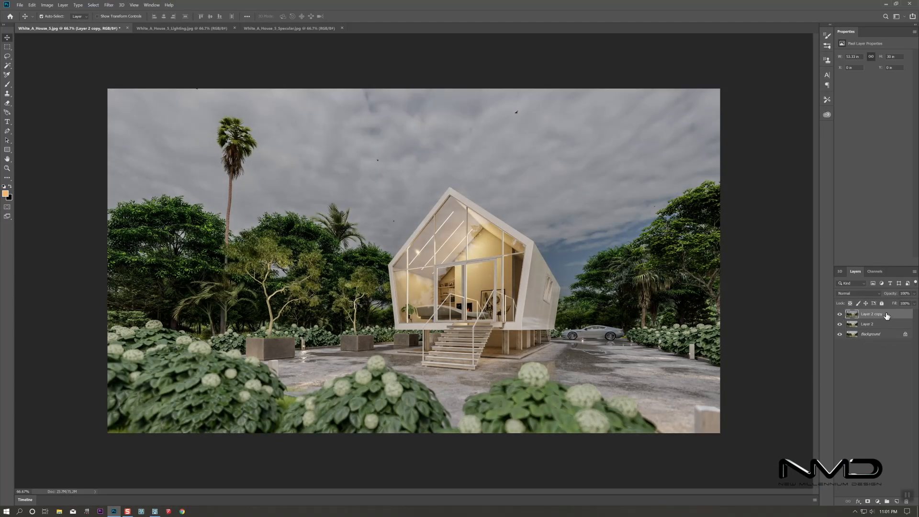
- Add a Selective Color adjustment for the Greens with Cyan +11, Magenta about -19 and adjusted Yellow, and compare before and after
{"action": "left_click", "coordinate": [877, 501]}
{"action": "left_click", "coordinate": [873, 500]}
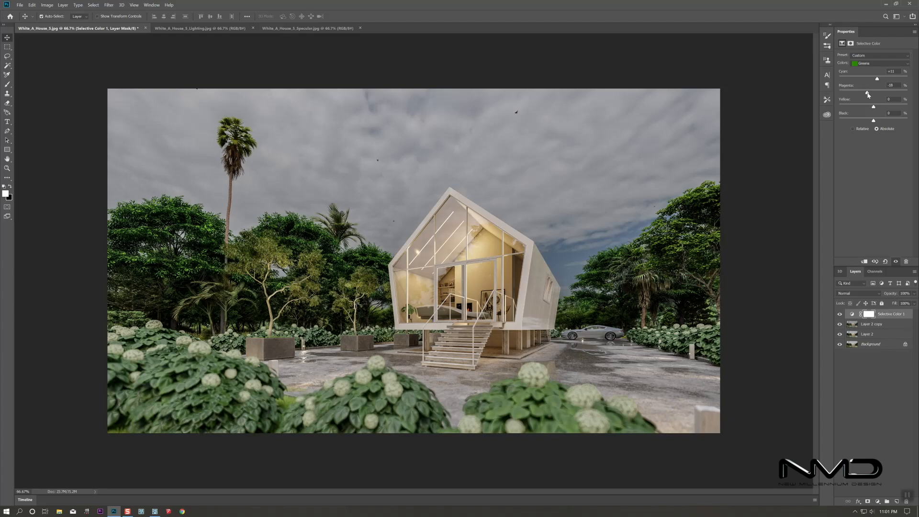
{"action": "left_click_drag", "start_coordinate": [885, 111], "coordinate": [878, 110]}
{"action": "left_click", "coordinate": [841, 315]}
{"action": "left_click", "coordinate": [840, 314]}
{"action": "left_click", "coordinate": [840, 313]}
- Add a second Selective Color adjustment above the filtered copy, setting the Blues to Cyan +24, Yellow +8, Black about +19 and reduced Magenta
{"action": "left_click", "coordinate": [873, 326]}
{"action": "left_click", "coordinate": [877, 501]}
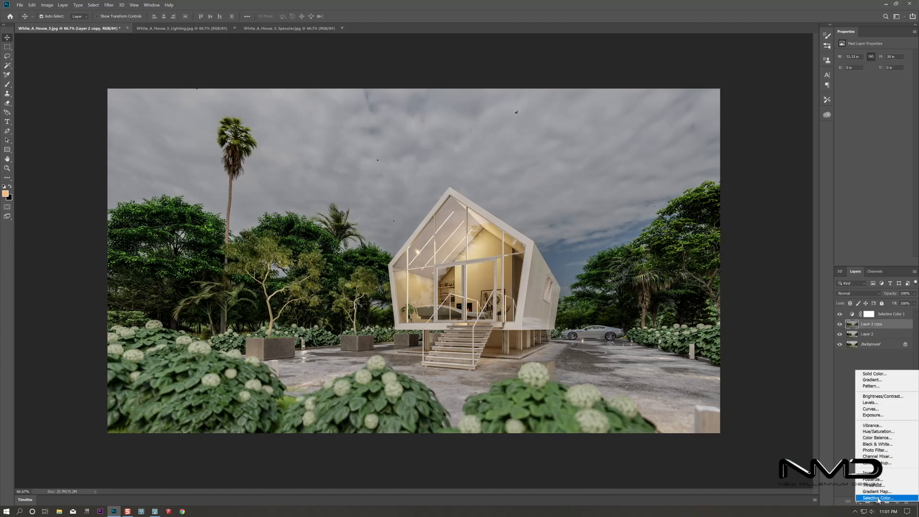
{"action": "left_click", "coordinate": [878, 498]}
{"action": "left_click", "coordinate": [865, 63]}
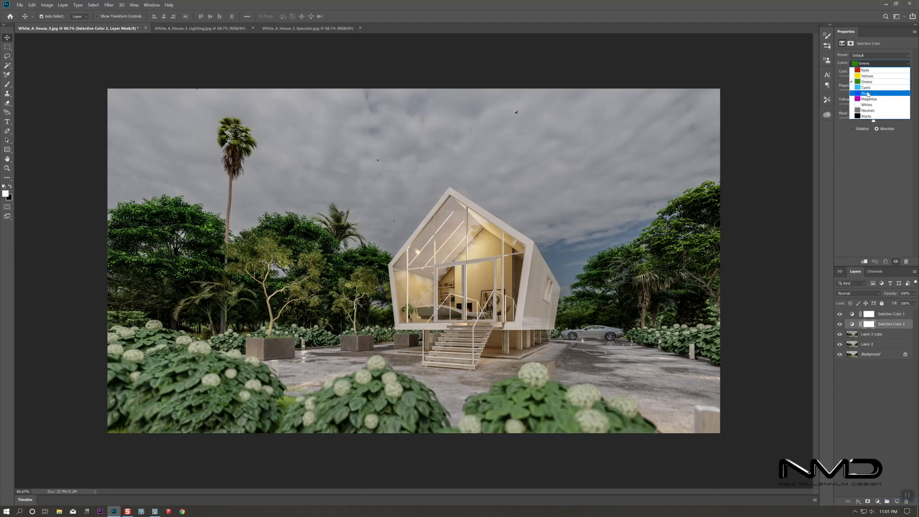
{"action": "left_click", "coordinate": [890, 86]}
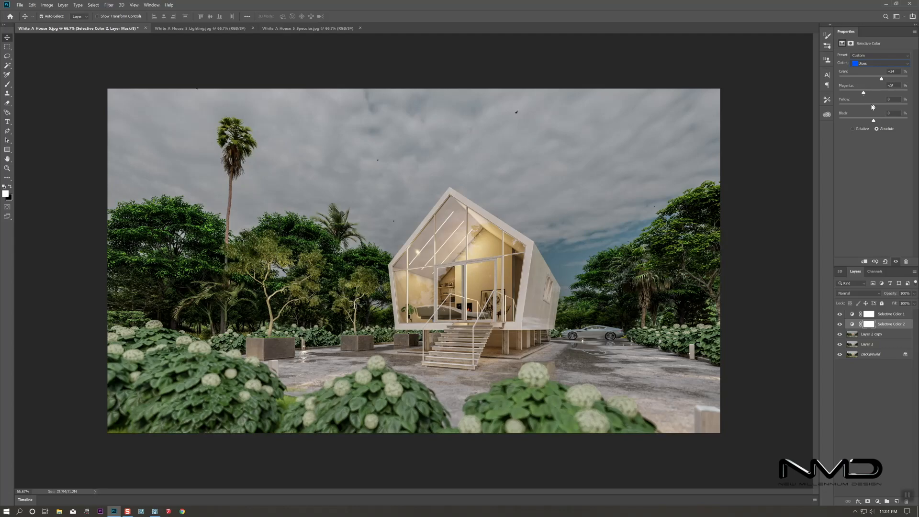
{"action": "left_click_drag", "start_coordinate": [860, 106], "coordinate": [876, 107]}
{"action": "left_click_drag", "start_coordinate": [889, 122], "coordinate": [886, 122]}
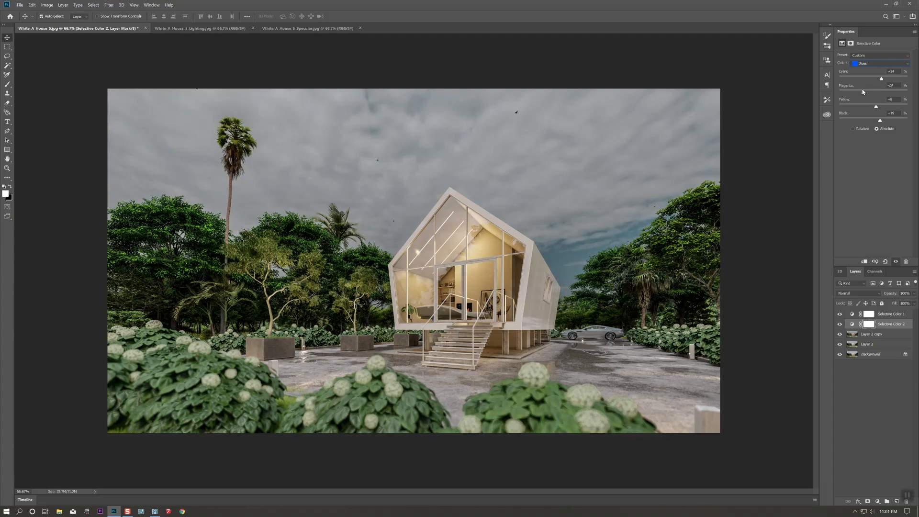
{"action": "left_click_drag", "start_coordinate": [863, 93], "coordinate": [868, 92]}
- Group both Selective Color adjustments with the filtered layer copy and compare the image with and without the group
{"action": "left_click", "coordinate": [884, 334]}
{"action": "left_click", "coordinate": [884, 316], "text": "shift"}
{"action": "right_click", "coordinate": [884, 315]}
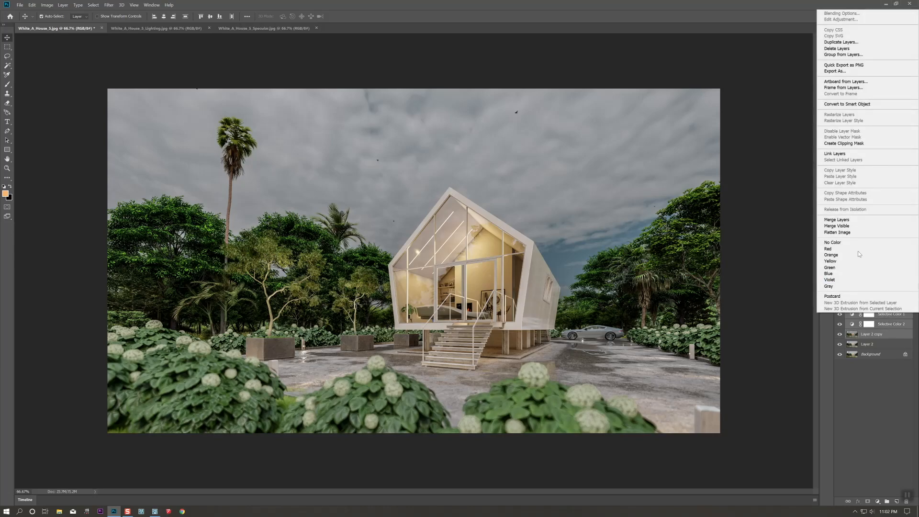
{"action": "left_click", "coordinate": [866, 54]}
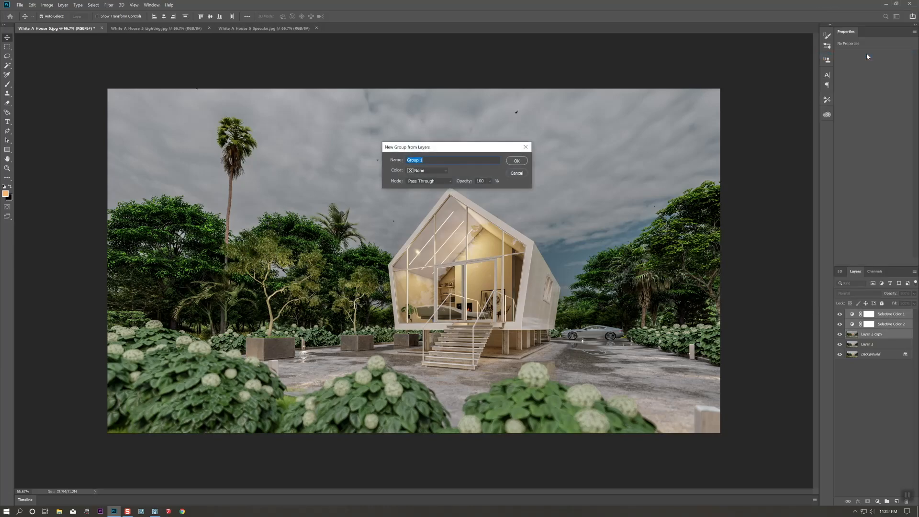
{"action": "key", "text": "Return"}
{"action": "left_click", "coordinate": [839, 313]}
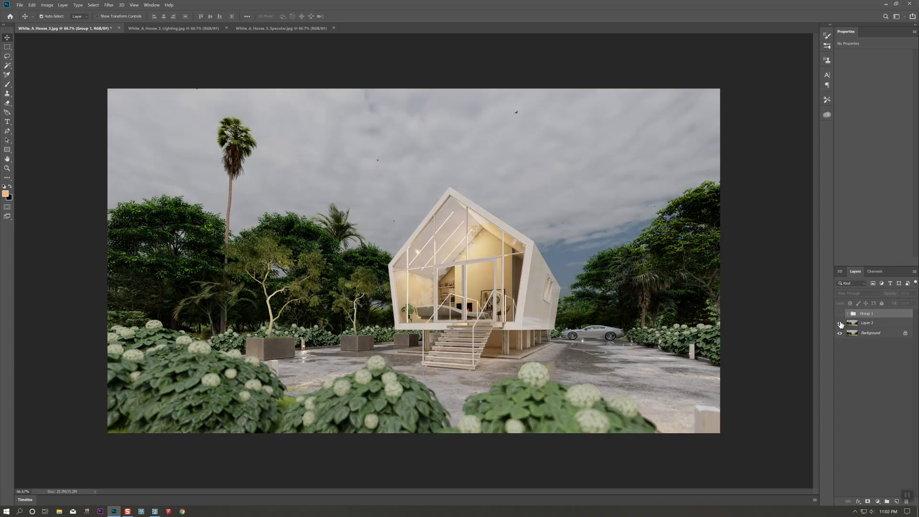
{"action": "left_click", "coordinate": [840, 314]}
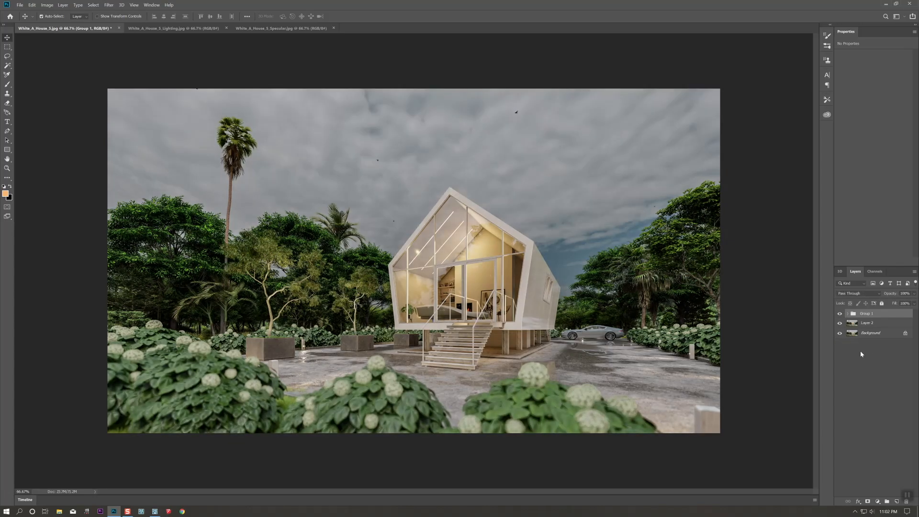